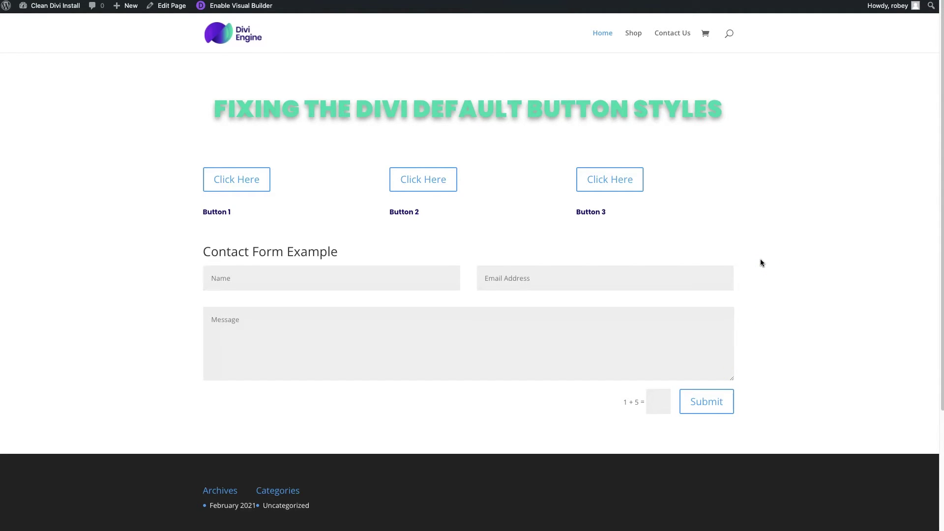
pyautogui.click(533, 80)
pyautogui.scroll(-3, 447, 279)
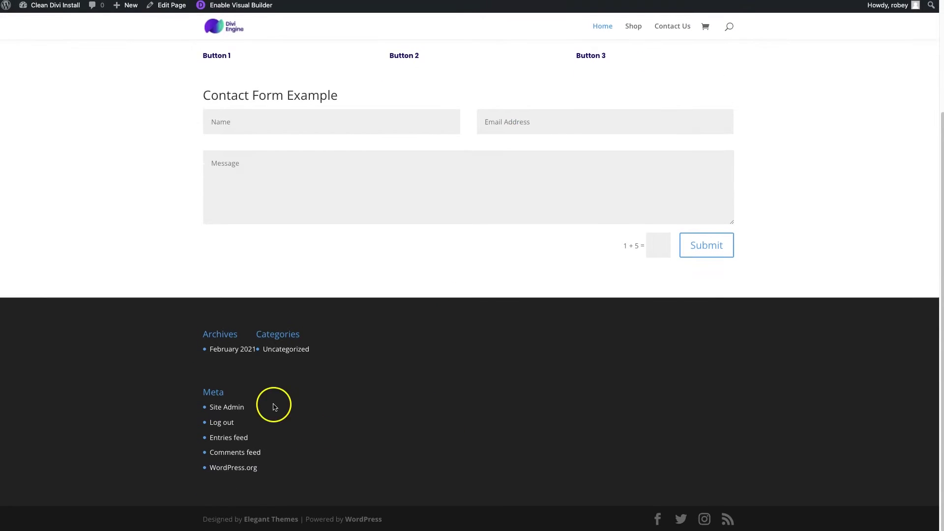
pyautogui.scroll(3, 468, 325)
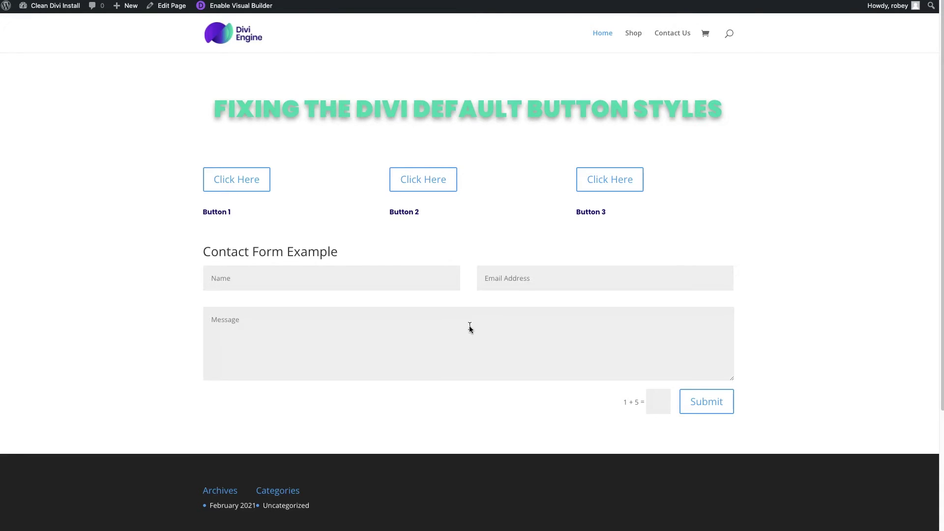
pyautogui.click(402, 320)
# Open the Buttons Style settings in the Divi Theme Customizer
pyautogui.moveTo(42, 7)
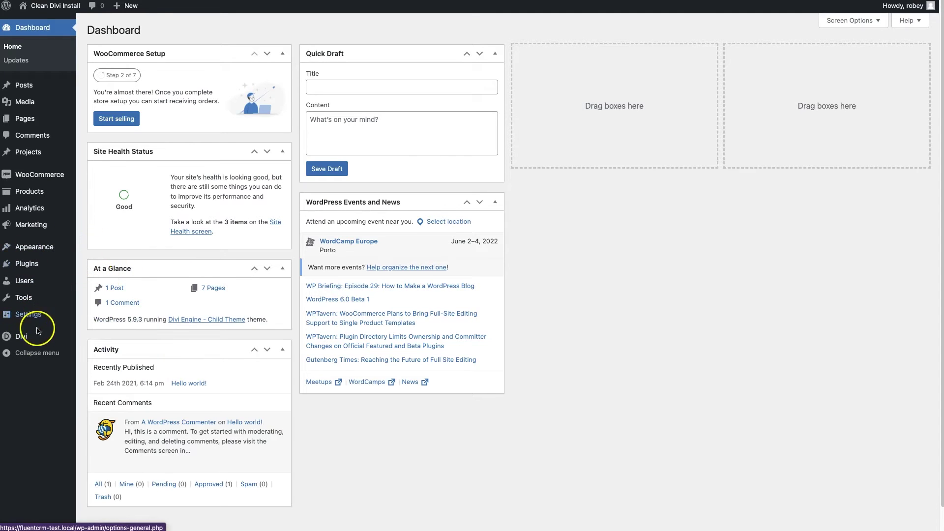
pyautogui.moveTo(22, 339)
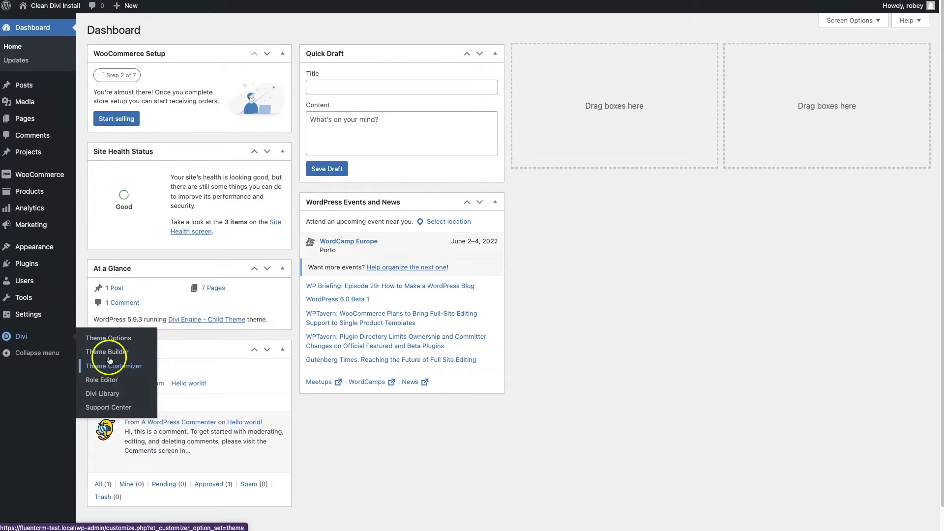
pyautogui.moveTo(49, 250)
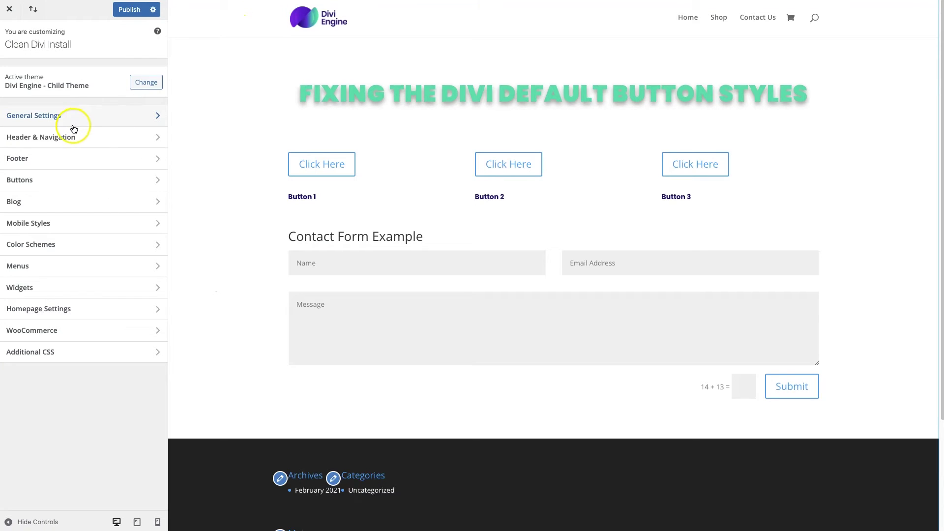
pyautogui.click(41, 190)
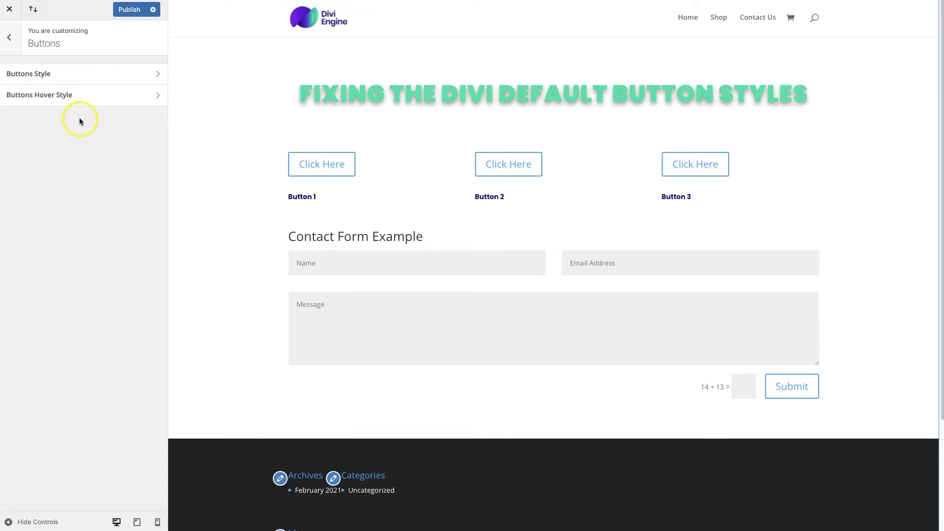
pyautogui.click(52, 75)
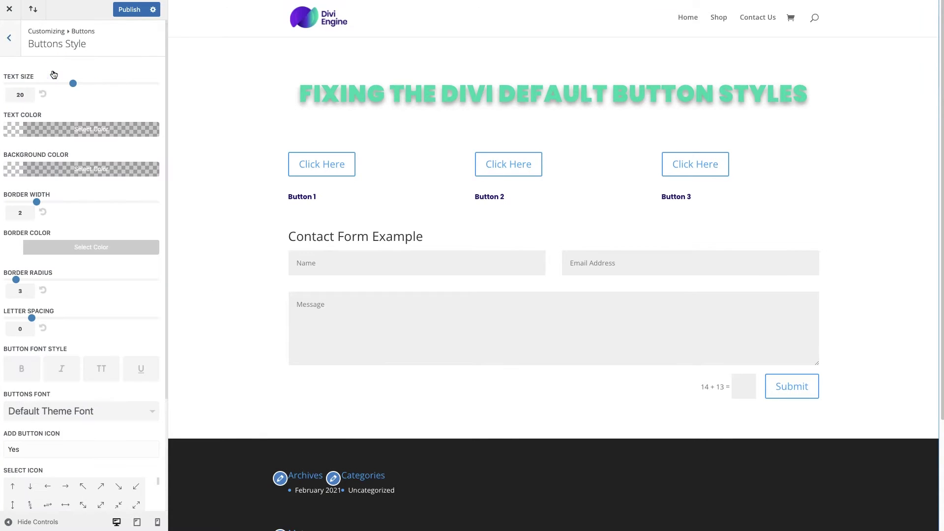
# Set the default button background to fully opaque green #11ff39 and the button text color to white #ffffff
pyautogui.click(19, 172)
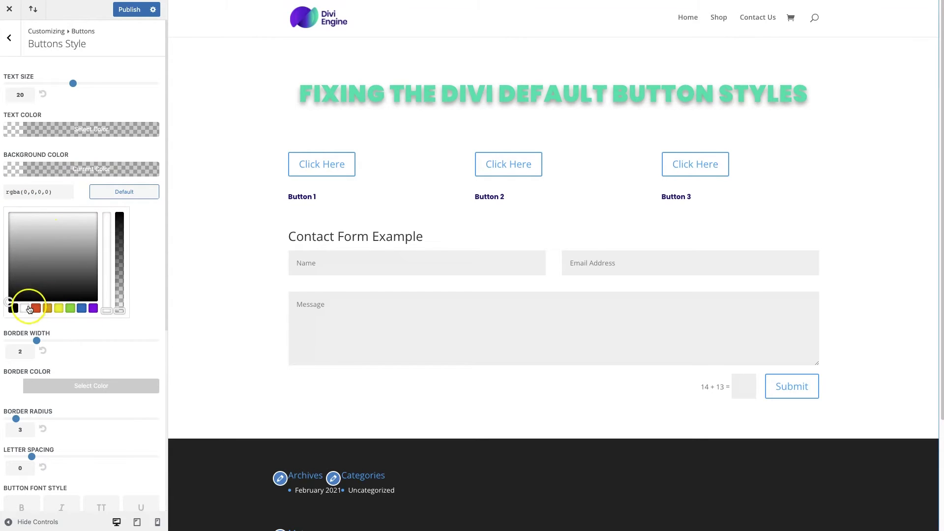
pyautogui.click(70, 308)
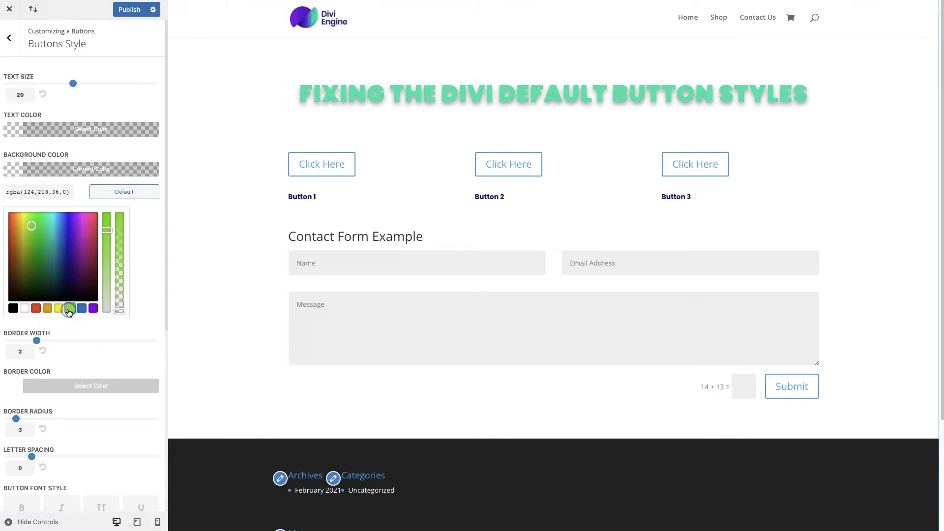
pyautogui.moveTo(57, 244)
pyautogui.mouseDown()
pyautogui.moveTo(29, 212)
pyautogui.moveTo(41, 203)
pyautogui.mouseUp()
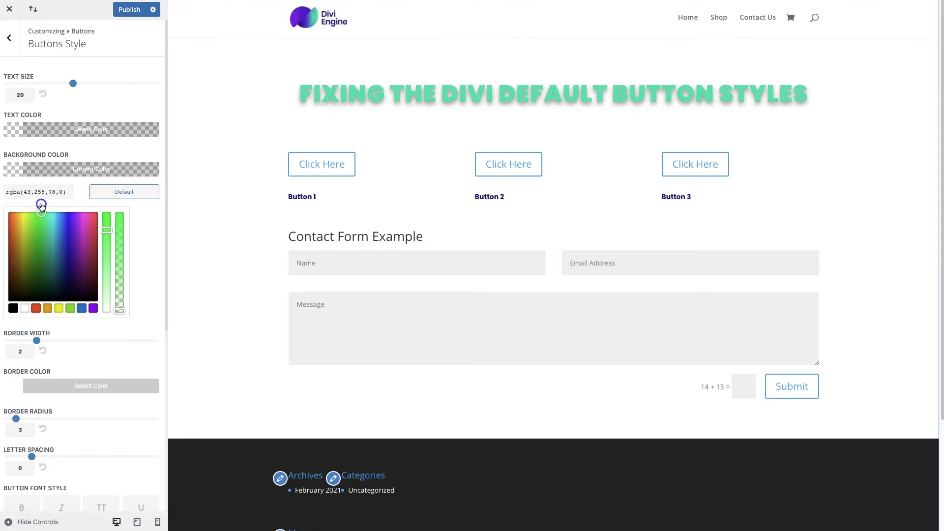
pyautogui.click(108, 216)
pyautogui.moveTo(106, 231); pyautogui.dragTo(107, 220)
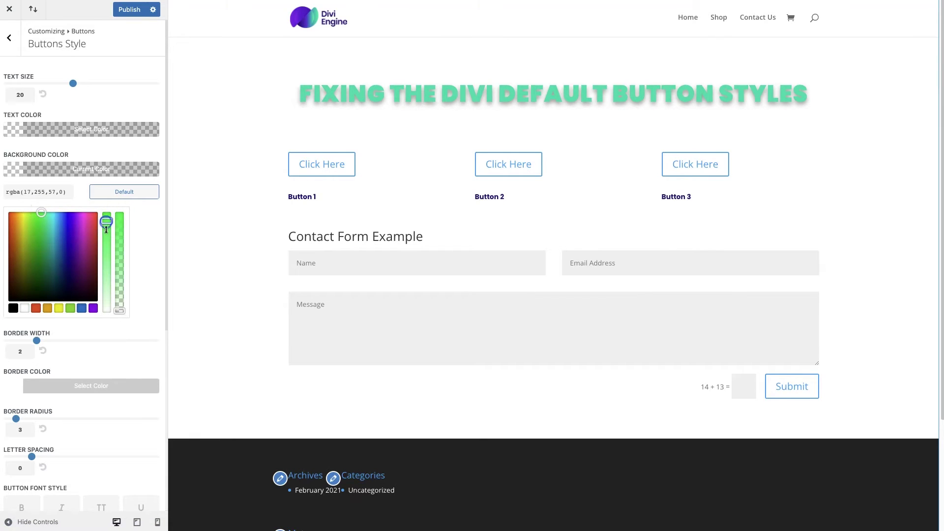
pyautogui.moveTo(118, 307); pyautogui.dragTo(130, 205)
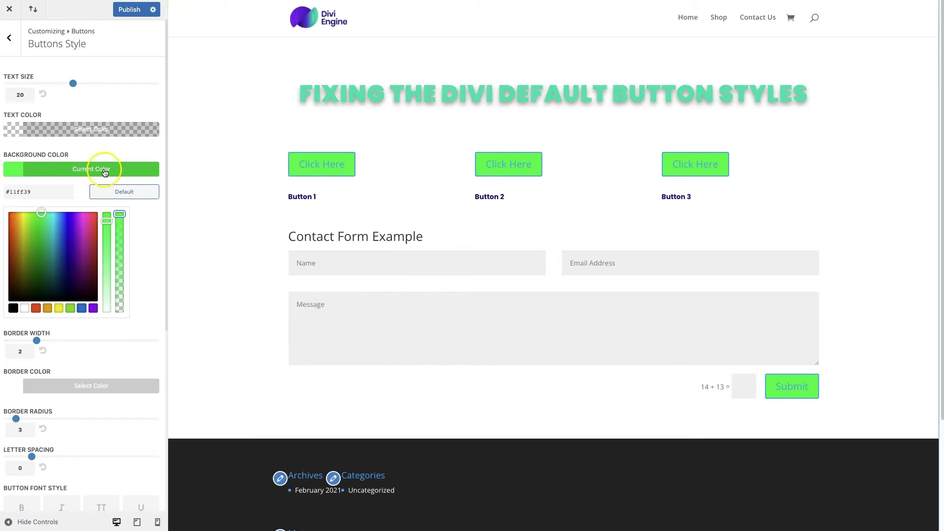
pyautogui.click(14, 137)
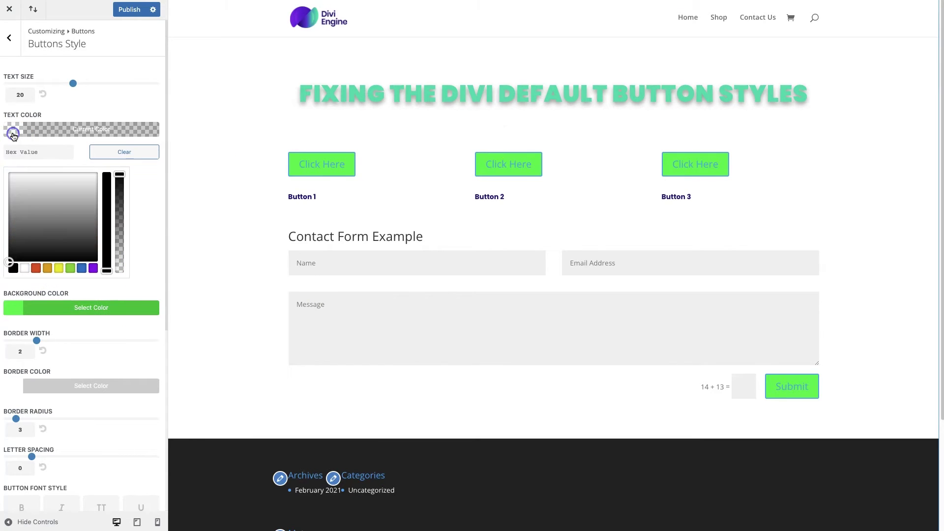
pyautogui.click(24, 268)
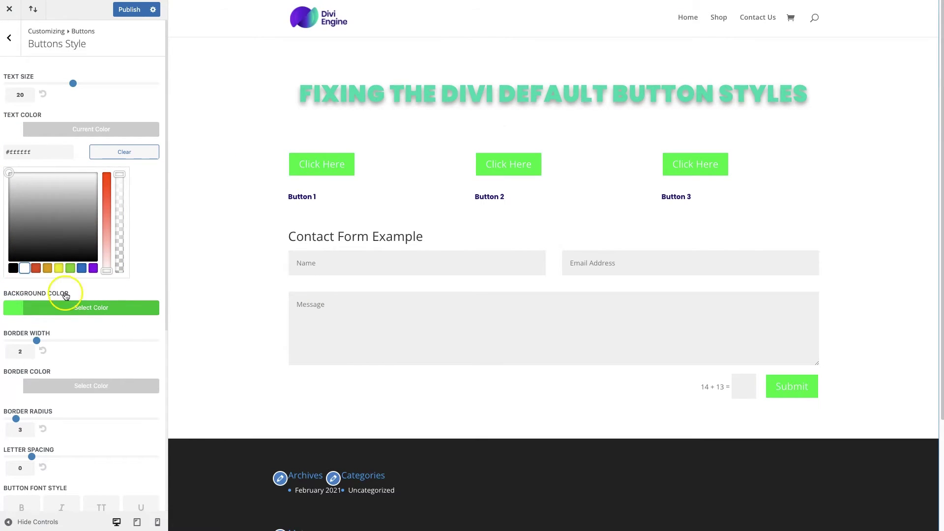
# Set the default button's border width to 0 and its border radius to 5
pyautogui.scroll(-2, 70, 349)
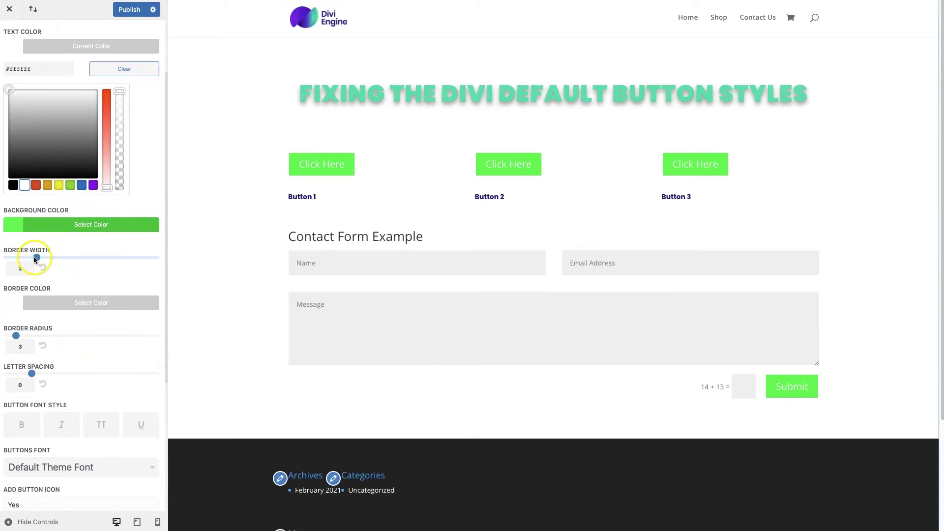
pyautogui.moveTo(23, 255); pyautogui.dragTo(6, 257)
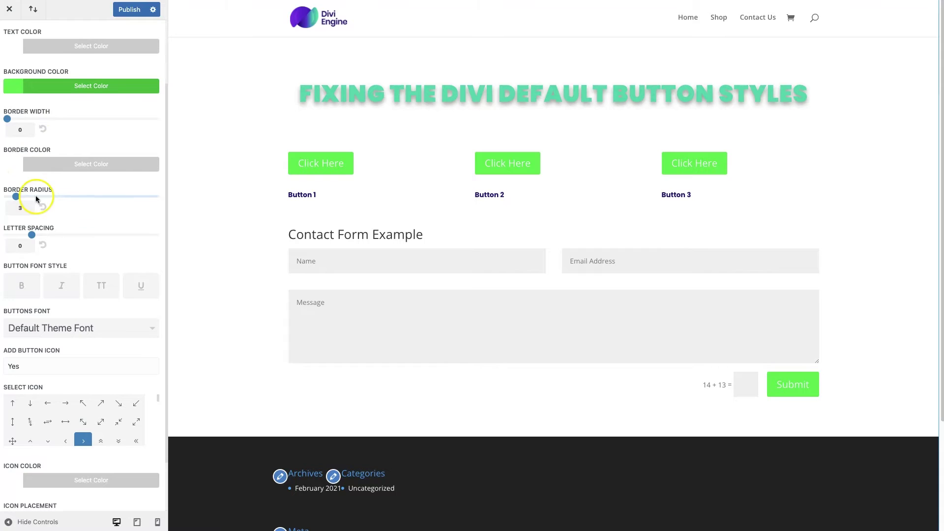
pyautogui.scroll(-1, 22, 194)
pyautogui.click(19, 206)
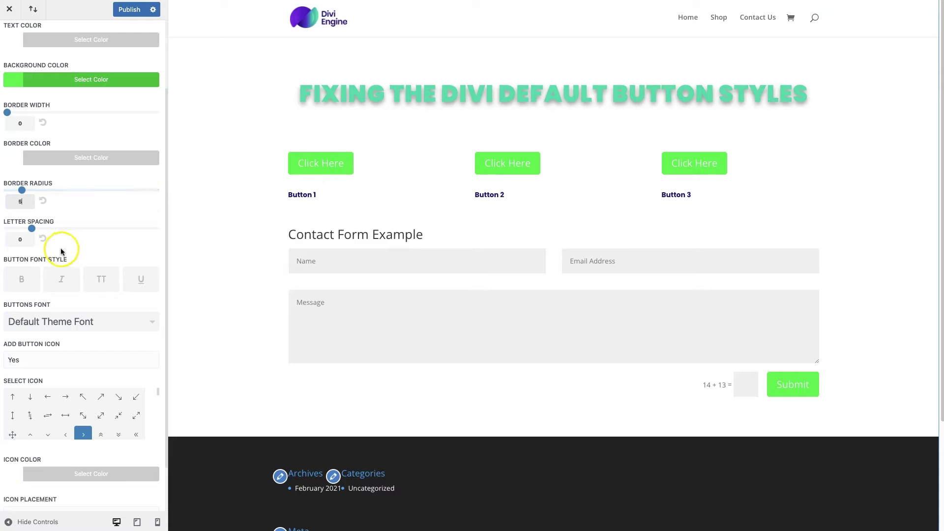
# Choose the solid right-pointing triangle as the button icon
pyautogui.scroll(-1, 60, 249)
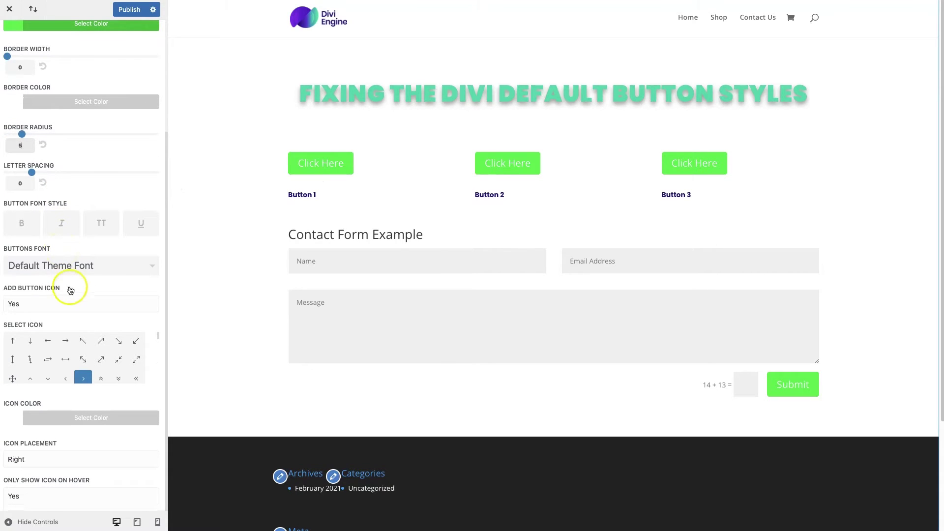
pyautogui.scroll(-1, 128, 367)
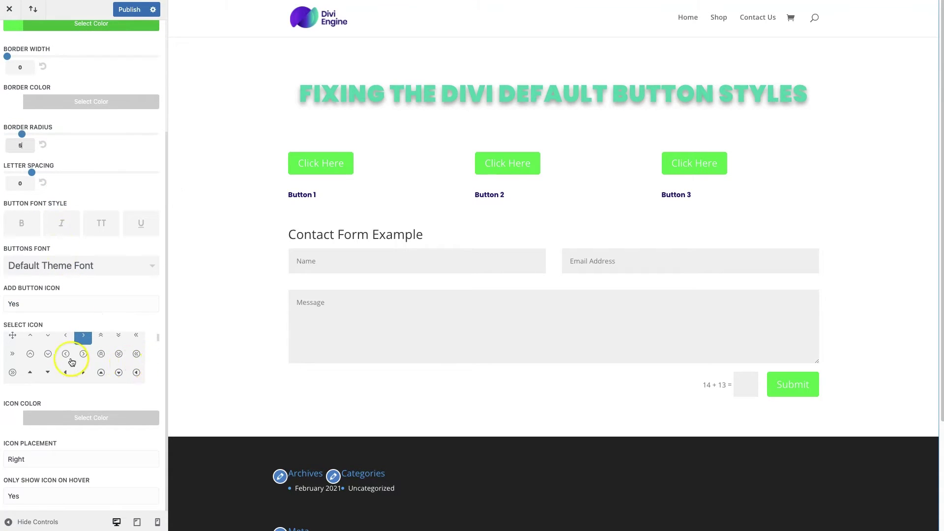
pyautogui.click(84, 373)
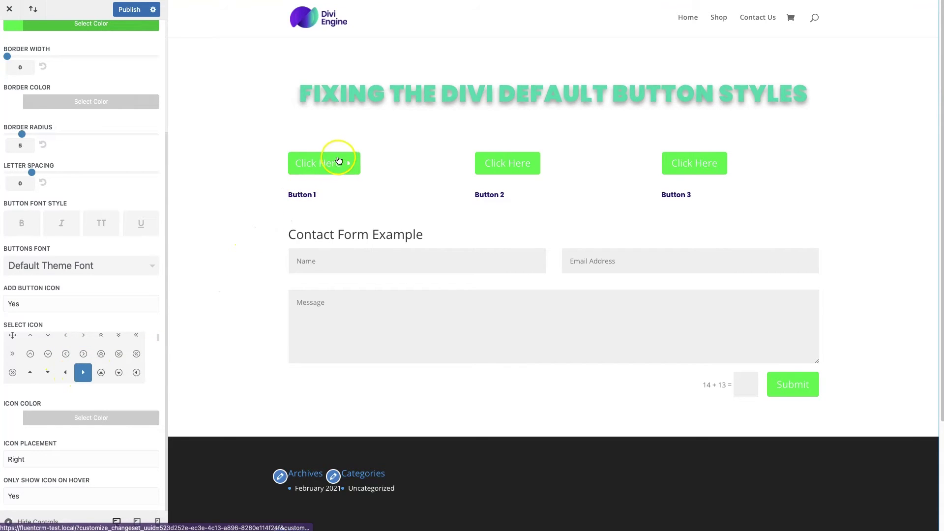
# Change the buttons font to Poppins and make the button text bold
pyautogui.click(81, 264)
pyautogui.scroll(-20, 70, 317)
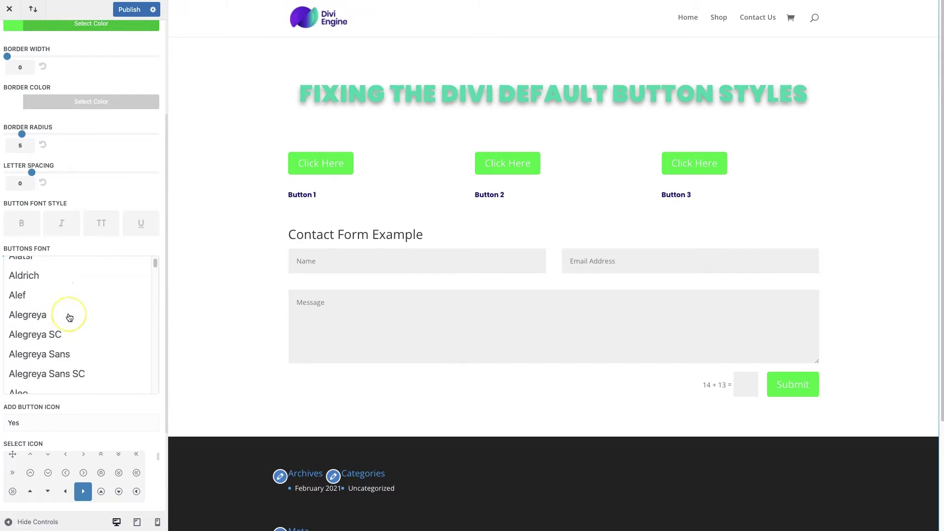
pyautogui.scroll(-20, 70, 317)
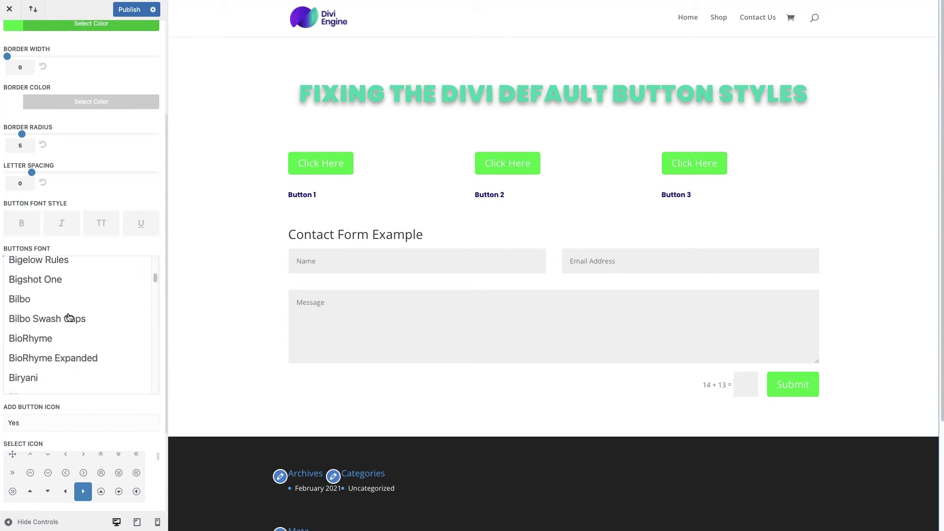
pyautogui.scroll(-20, 69, 317)
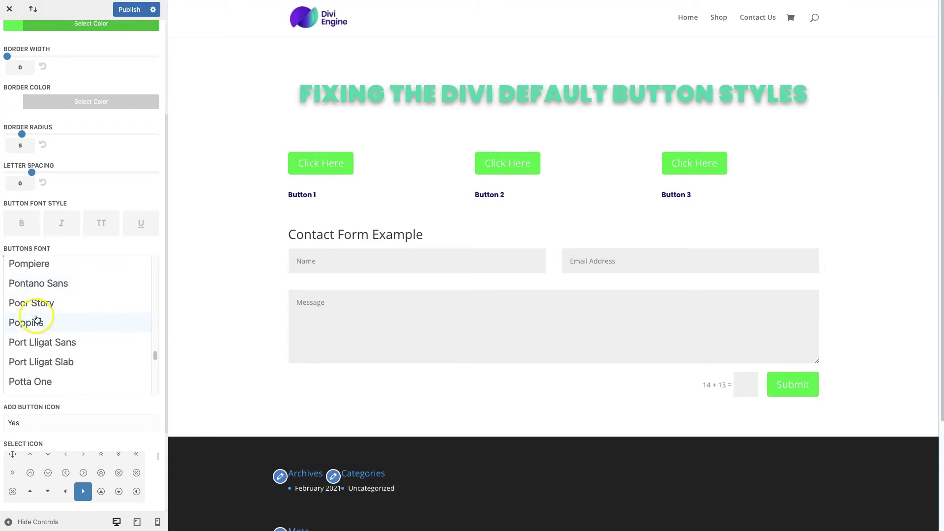
pyautogui.click(36, 319)
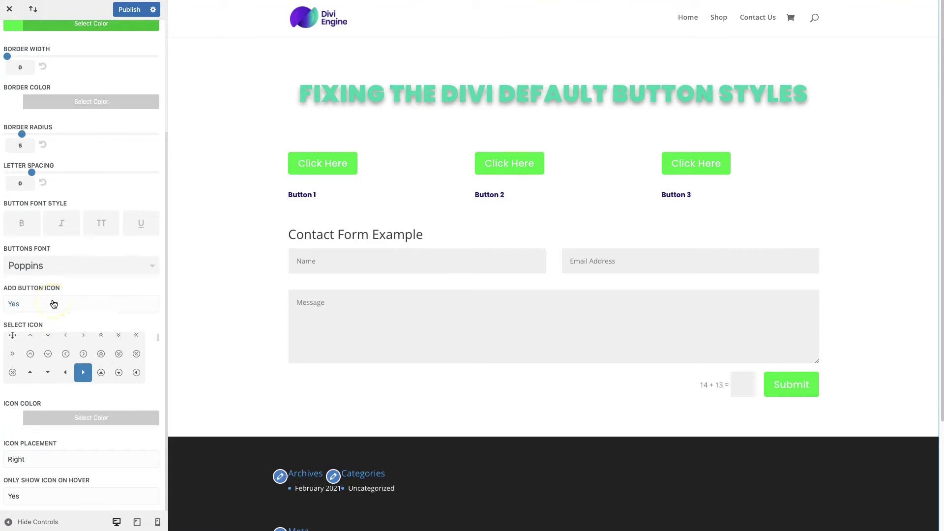
pyautogui.click(27, 223)
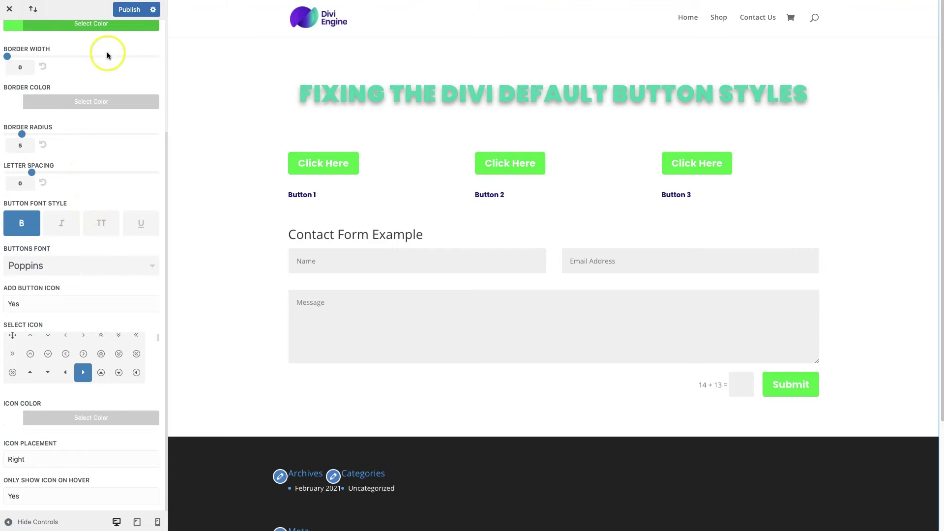
# Publish the button style changes and close the customizer
pyautogui.click(127, 11)
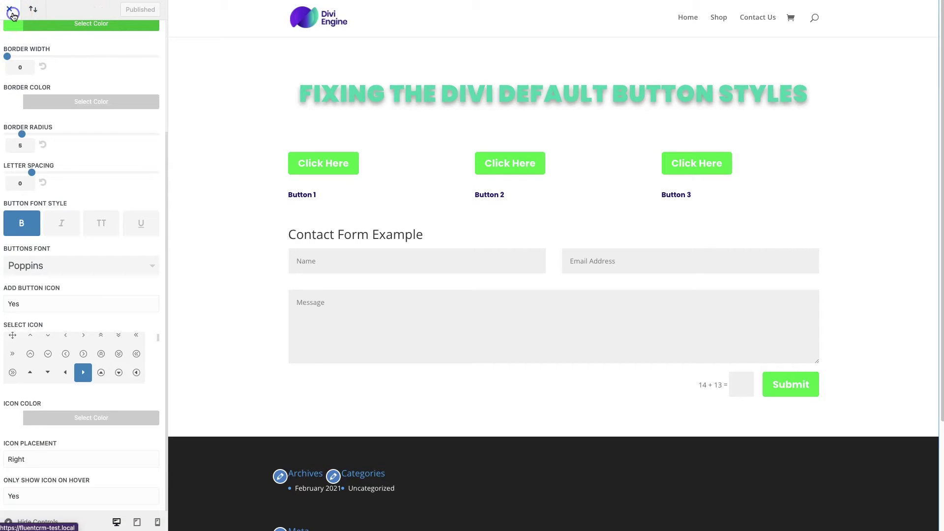
pyautogui.click(13, 16)
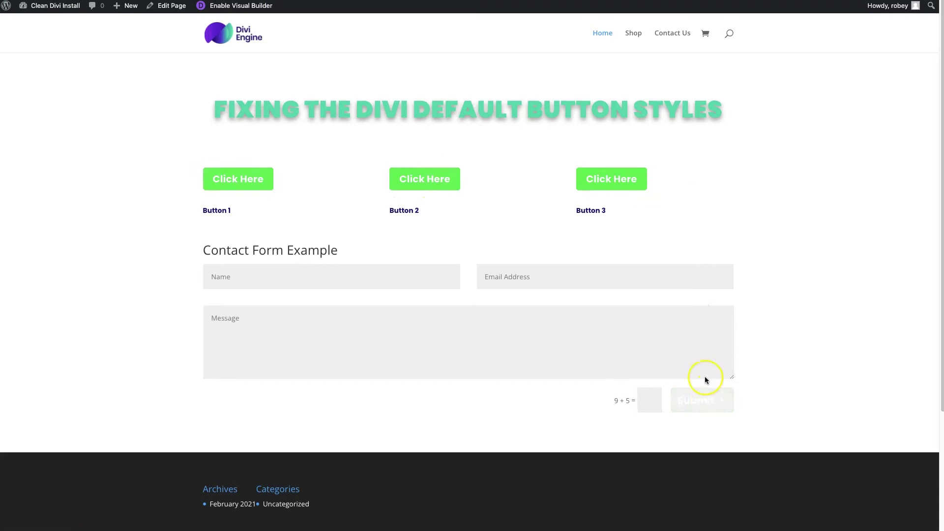
# Reopen the Theme Customizer at the Buttons Hover Style settings
pyautogui.moveTo(43, 7)
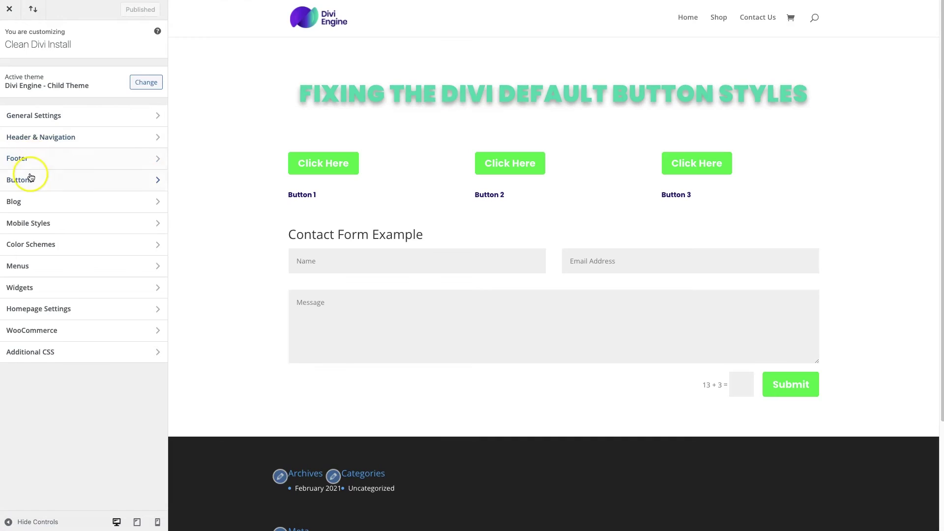
pyautogui.click(34, 179)
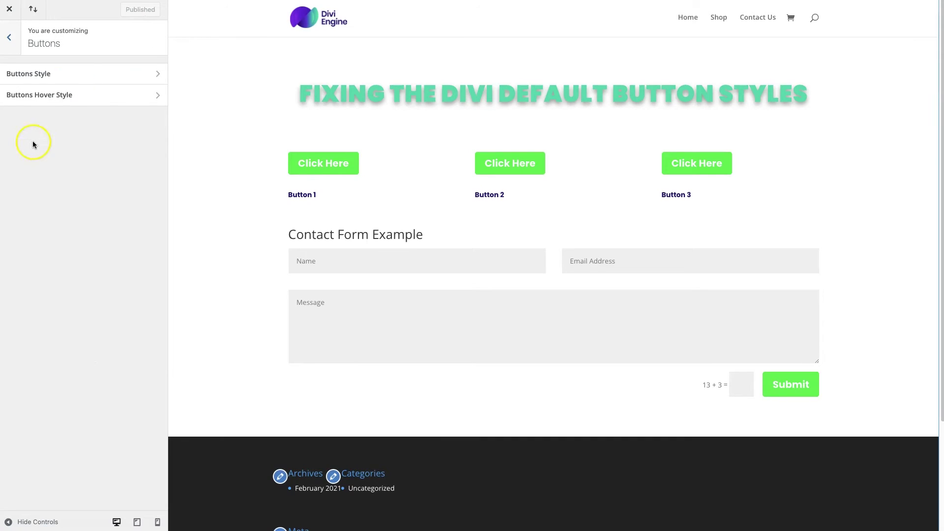
pyautogui.click(63, 94)
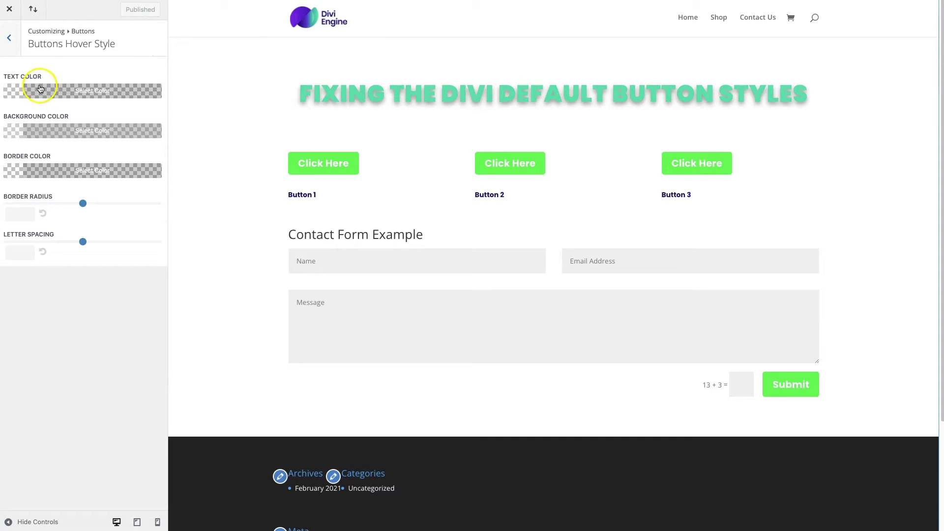
# Set the button hover background to fully opaque green #7cda24 and the hover border radius to 5
pyautogui.click(18, 137)
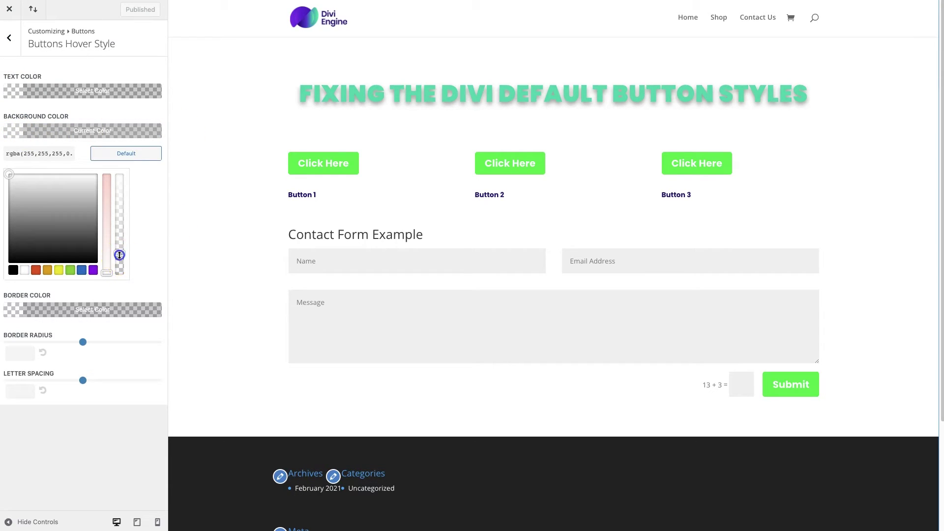
pyautogui.moveTo(119, 255); pyautogui.dragTo(119, 168)
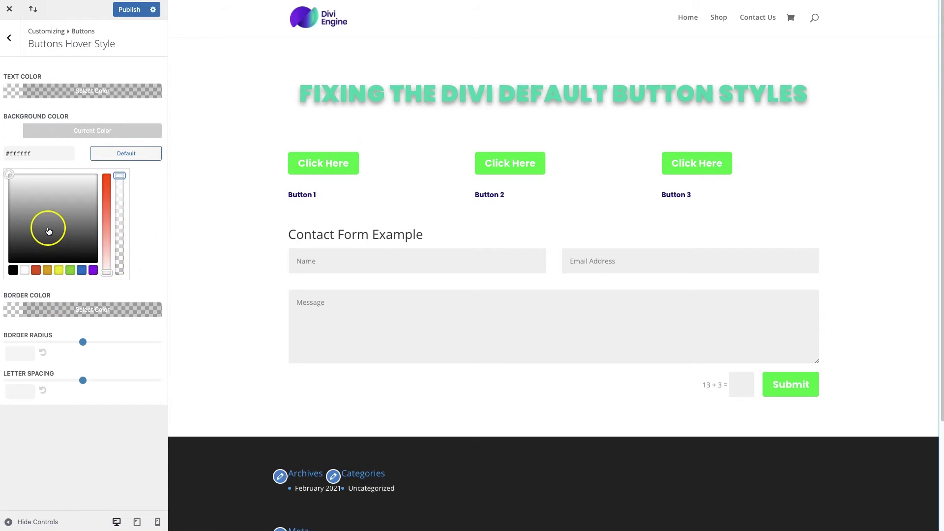
pyautogui.click(69, 270)
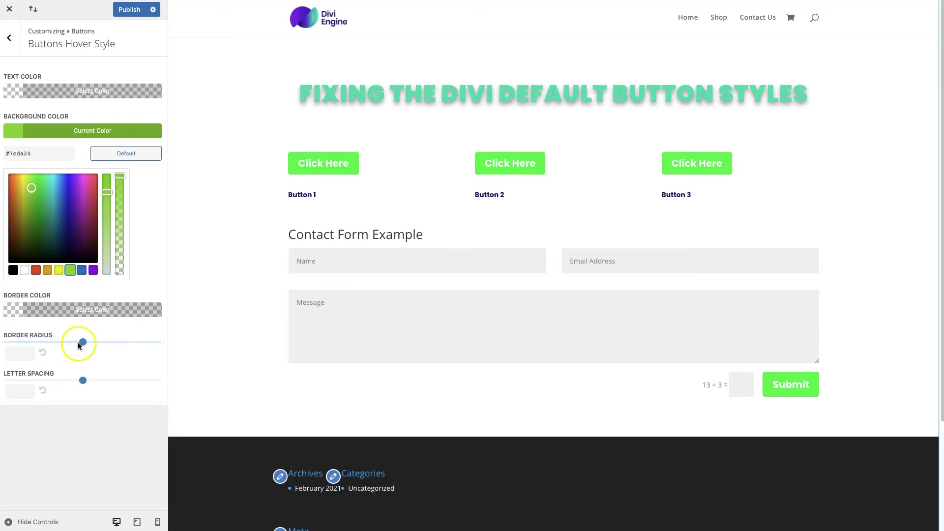
pyautogui.click(25, 354)
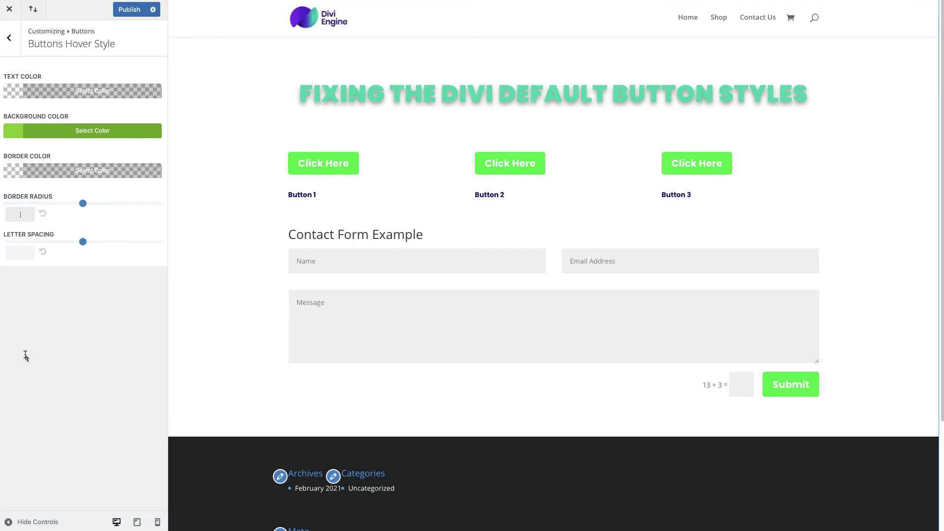
pyautogui.click(67, 311)
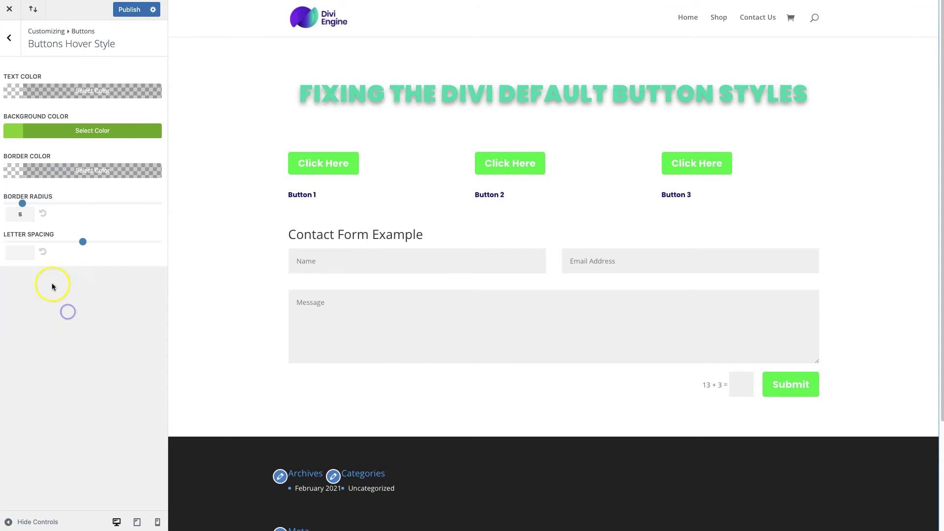
# Set the button hover letter spacing to 2 and publish the customizer changes
pyautogui.click(18, 249)
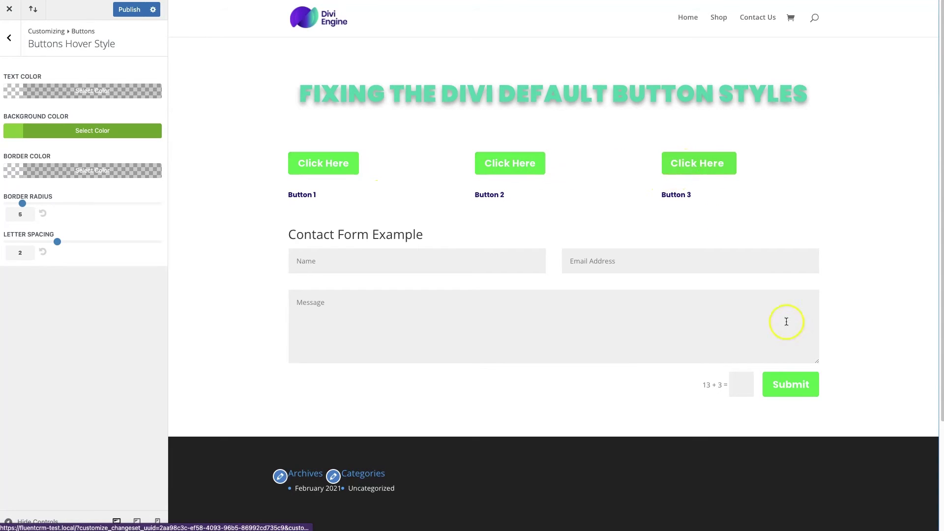
pyautogui.click(124, 10)
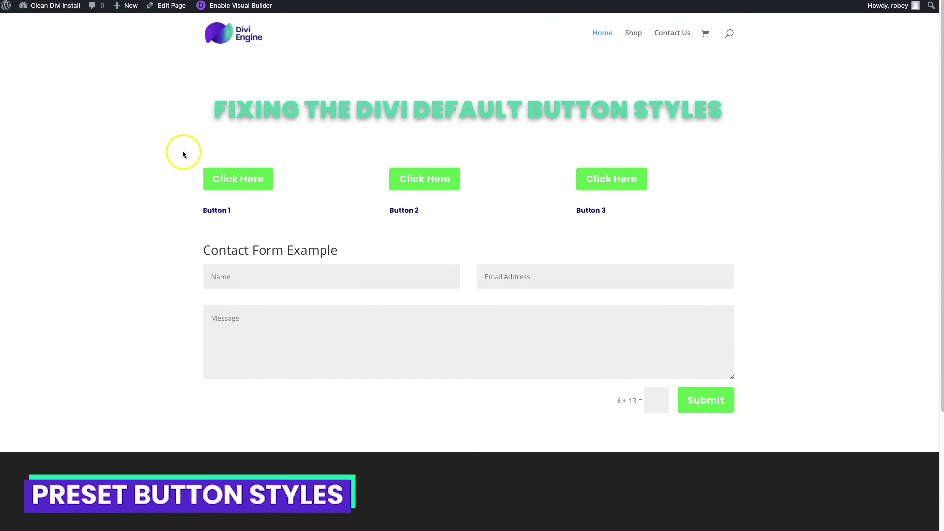
# Open the Button Preset Demo page for editing and switch the Divi Builder to desktop view
pyautogui.click(172, 7)
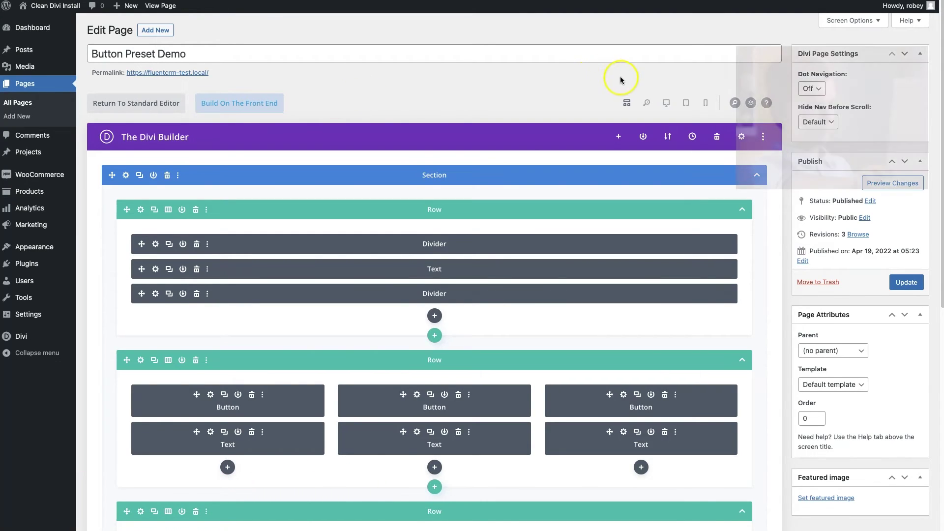
pyautogui.click(668, 103)
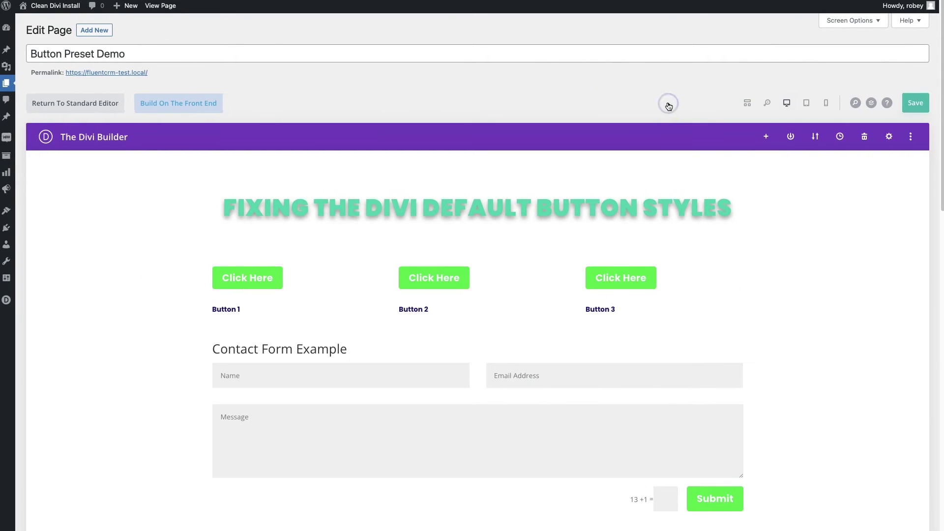
# Open the Button 1 module's settings and start editing the Button Default Preset
pyautogui.moveTo(239, 271)
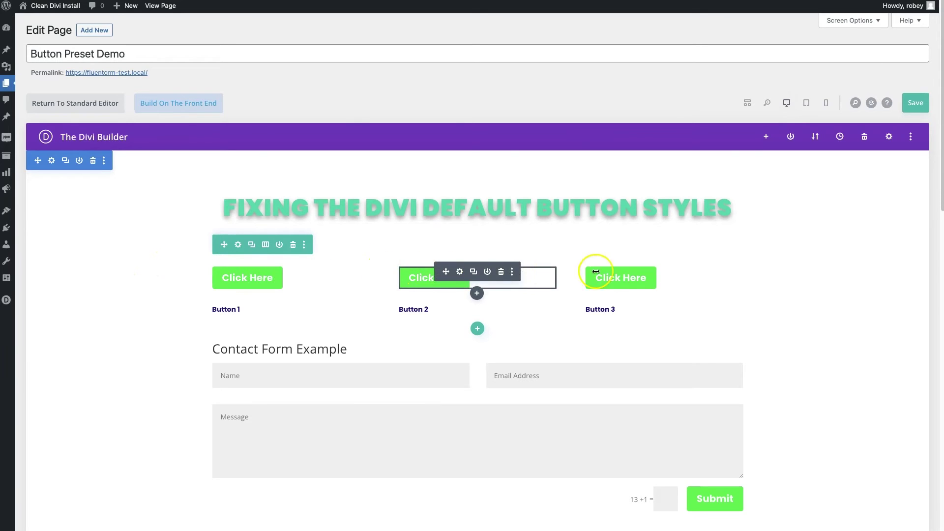
pyautogui.moveTo(612, 268)
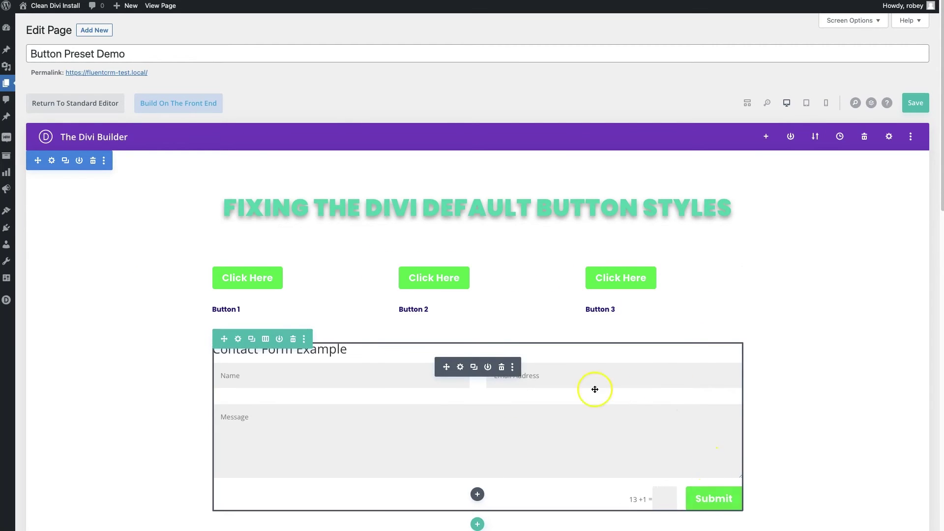
pyautogui.moveTo(326, 480)
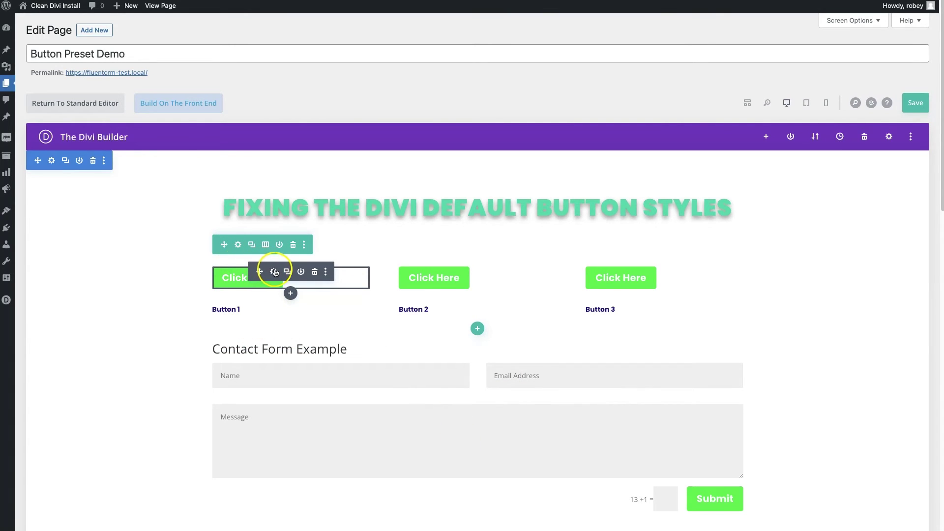
pyautogui.click(275, 272)
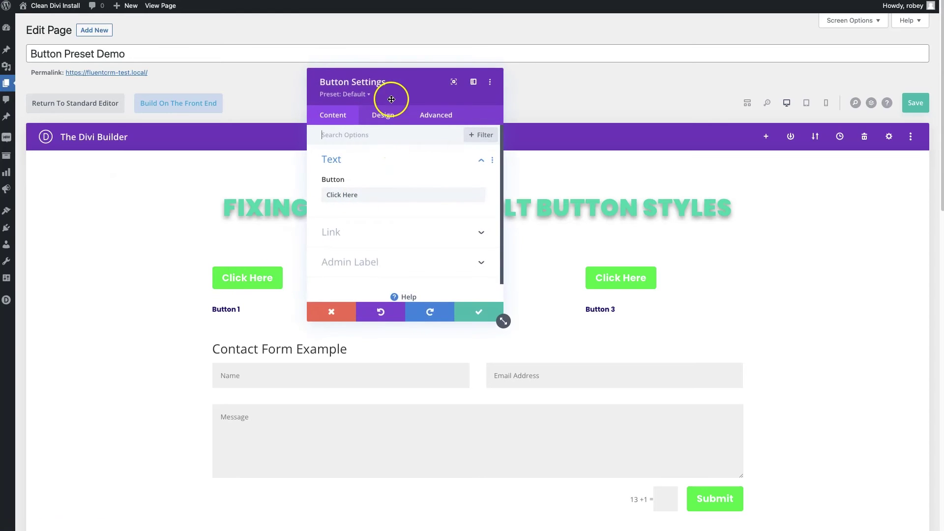
pyautogui.moveTo(399, 87); pyautogui.dragTo(573, 102)
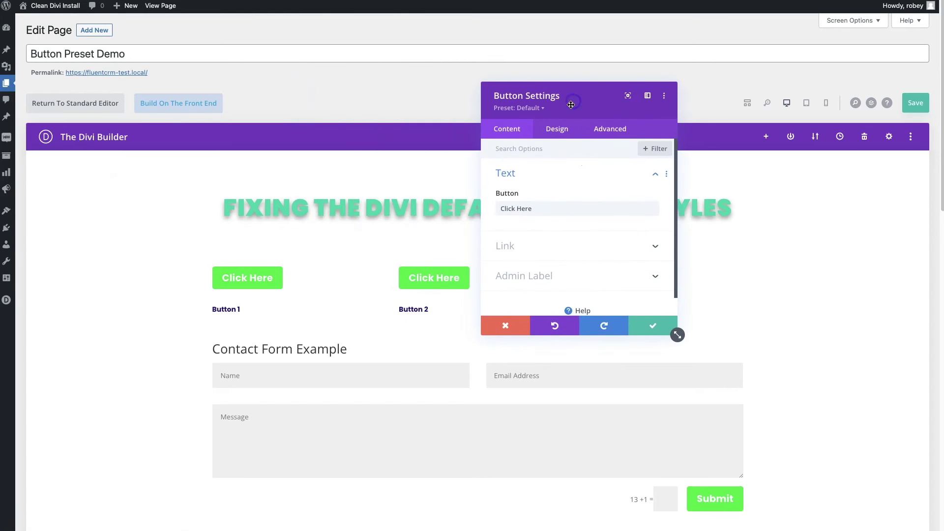
pyautogui.click(542, 110)
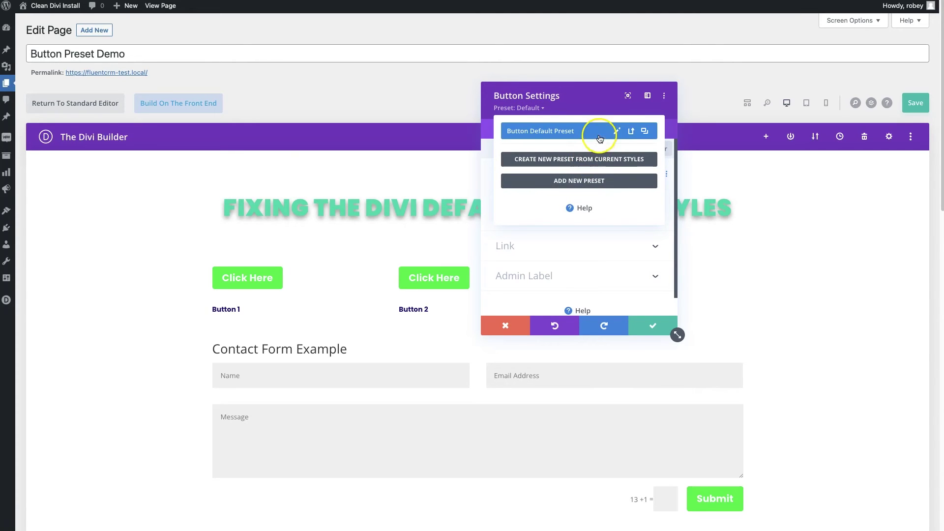
pyautogui.click(623, 127)
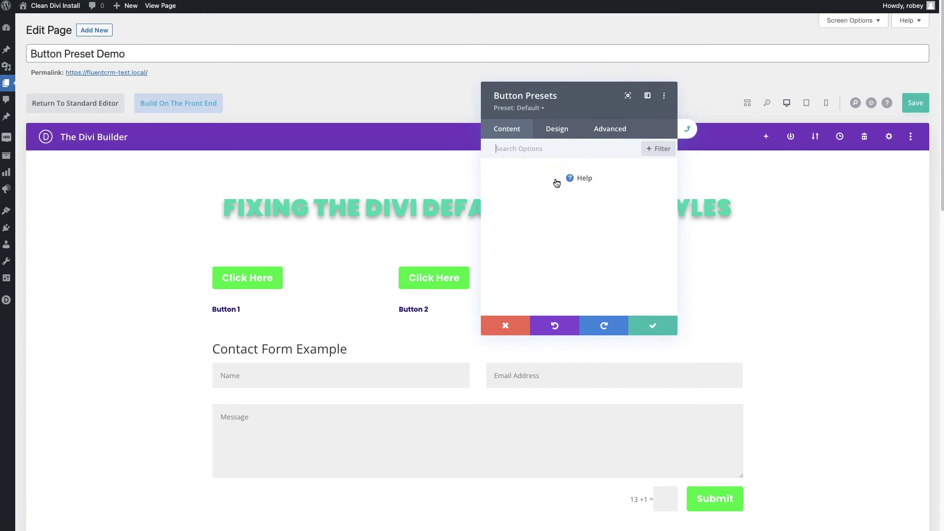
# Set the default button preset's alignment to center and move the settings window clear of the three buttons
pyautogui.click(559, 130)
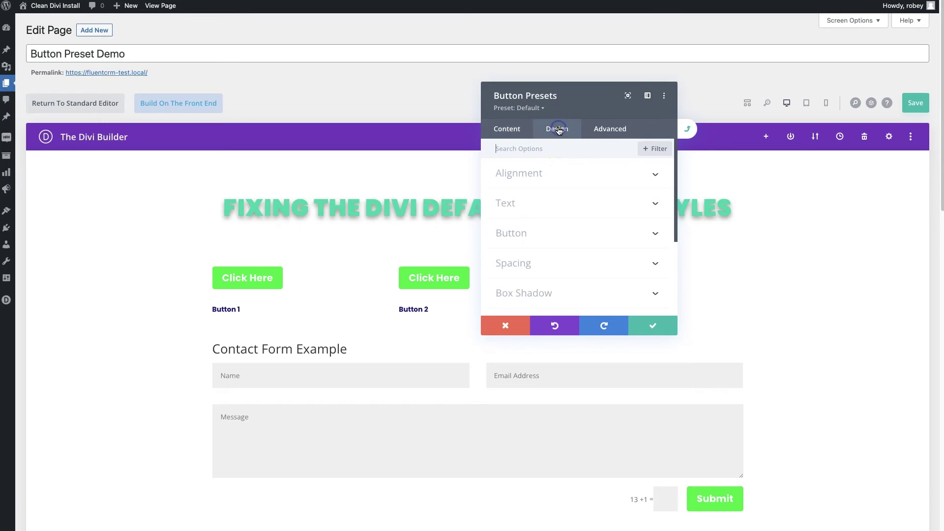
pyautogui.click(553, 173)
pyautogui.click(579, 210)
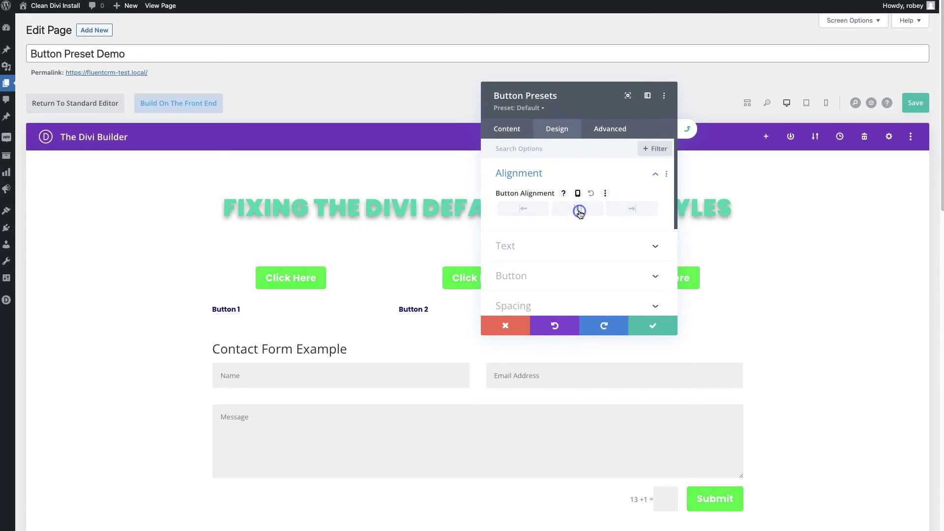
pyautogui.moveTo(588, 98); pyautogui.dragTo(775, 26)
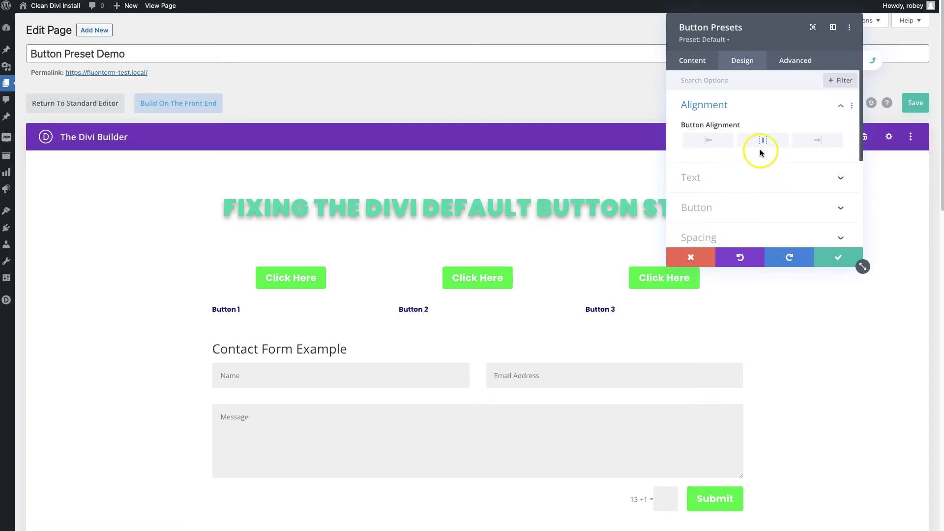
# Apply the box shadow style that falls below the element to the default button preset
pyautogui.scroll(-3, 755, 197)
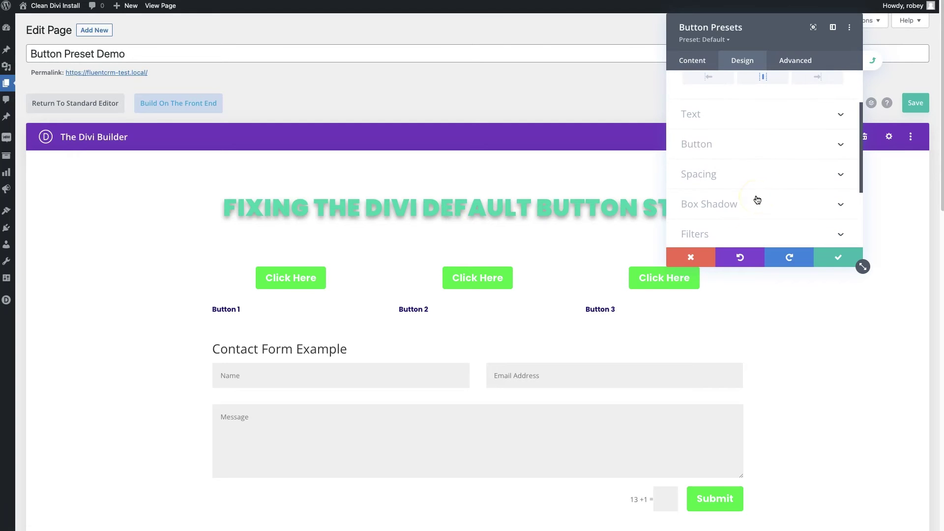
pyautogui.click(717, 143)
pyautogui.click(707, 204)
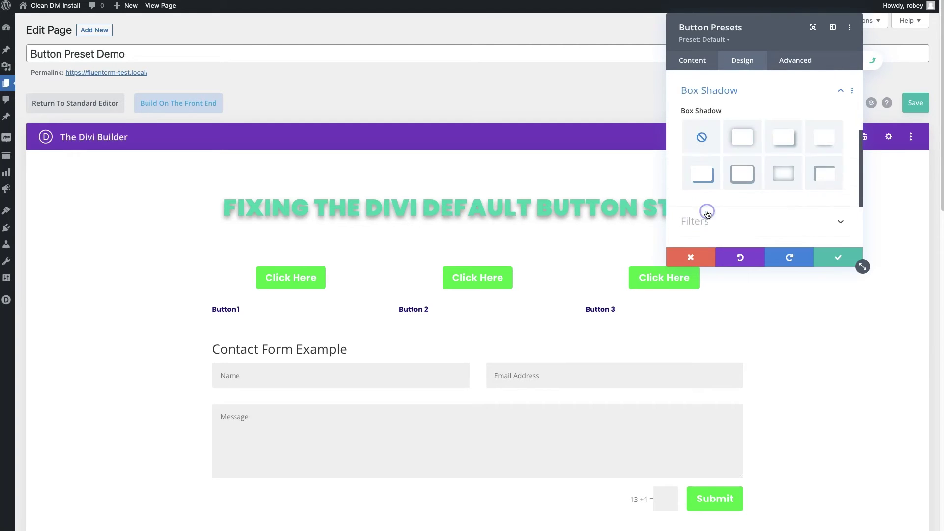
pyautogui.click(800, 140)
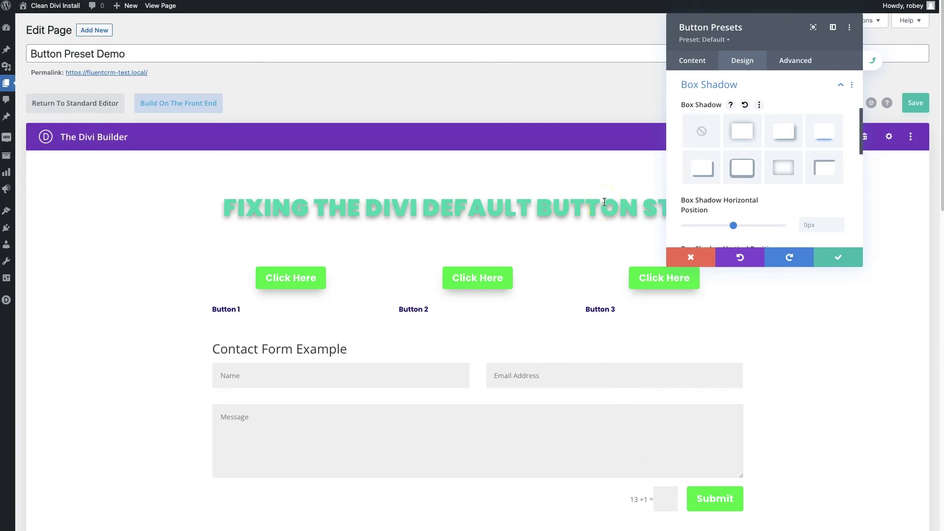
pyautogui.click(730, 166)
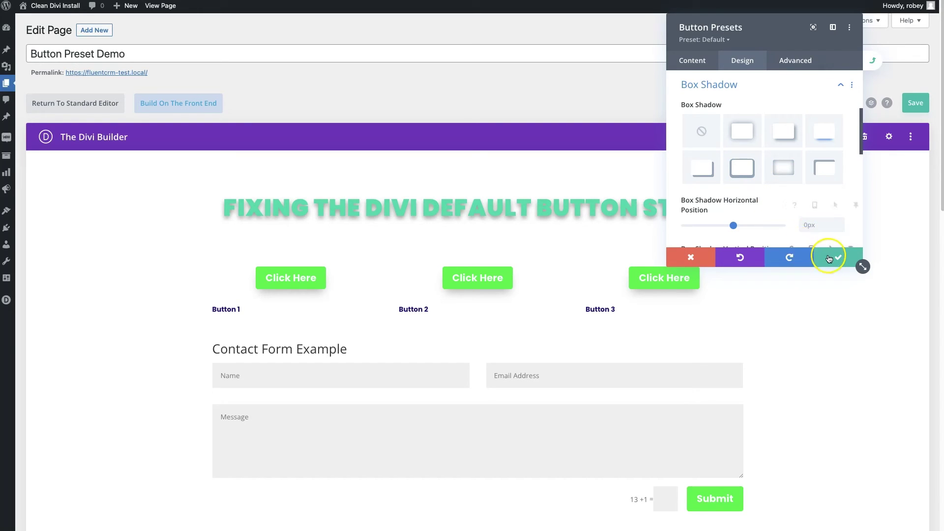
pyautogui.scroll(-3, 785, 217)
pyautogui.scroll(-3, 786, 221)
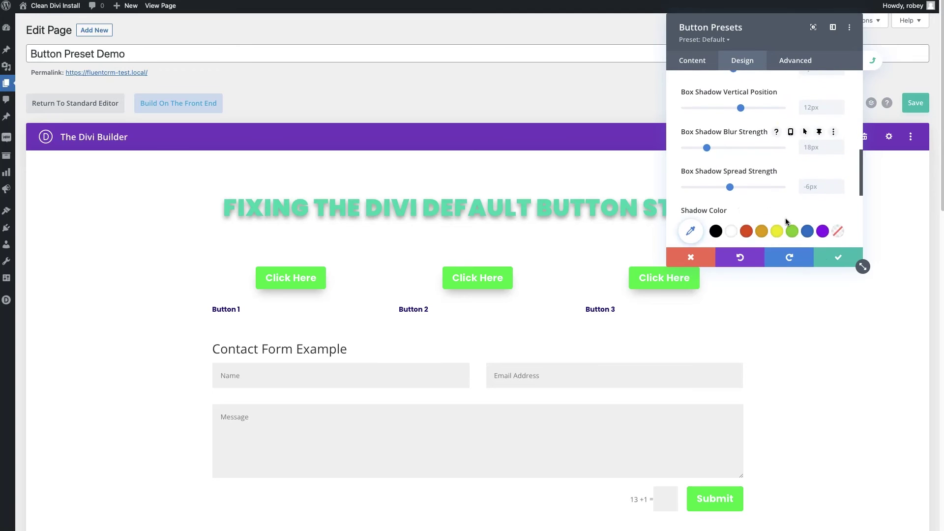
pyautogui.scroll(-3, 786, 221)
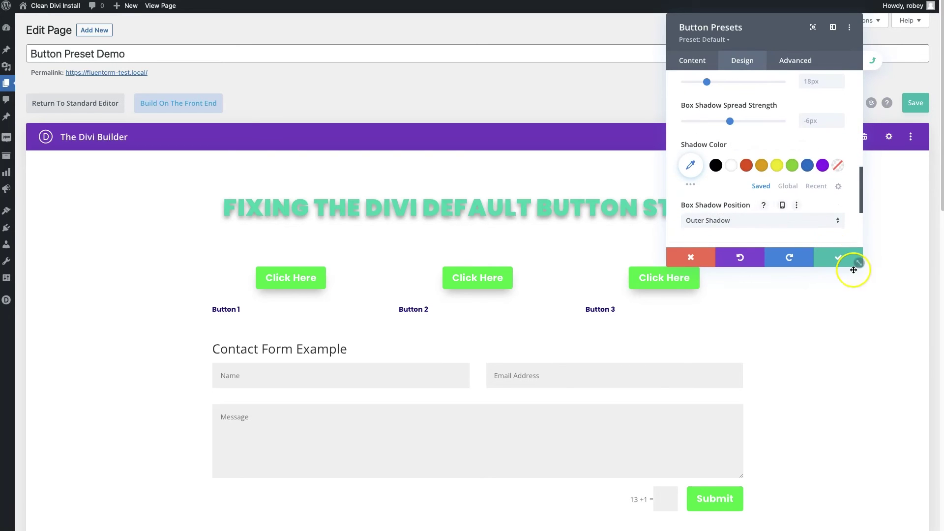
# Save the default button preset for all Button modules site-wide and close the module settings
pyautogui.click(836, 257)
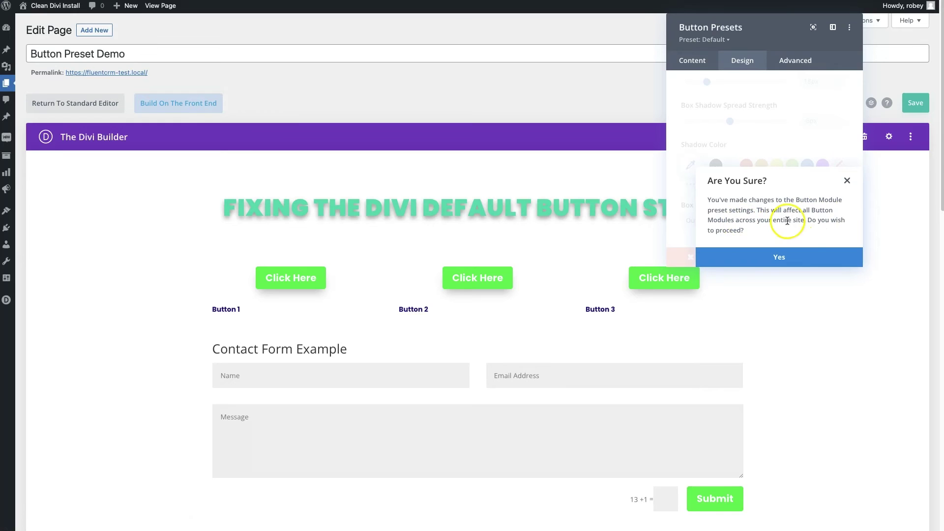
pyautogui.click(775, 258)
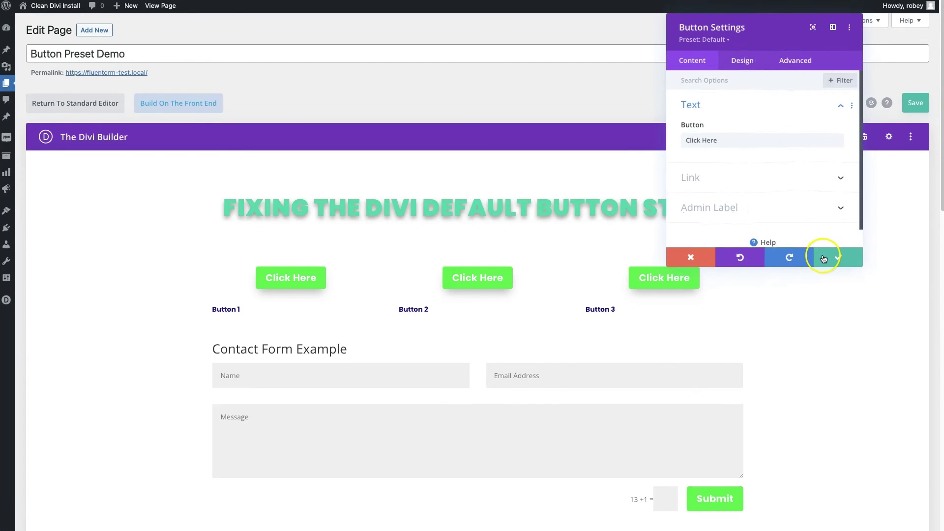
pyautogui.click(823, 259)
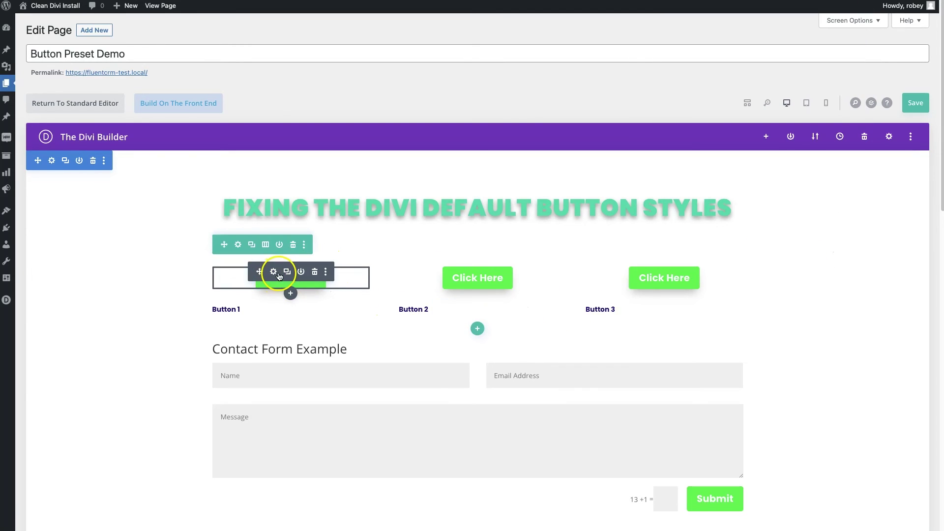
pyautogui.click(273, 272)
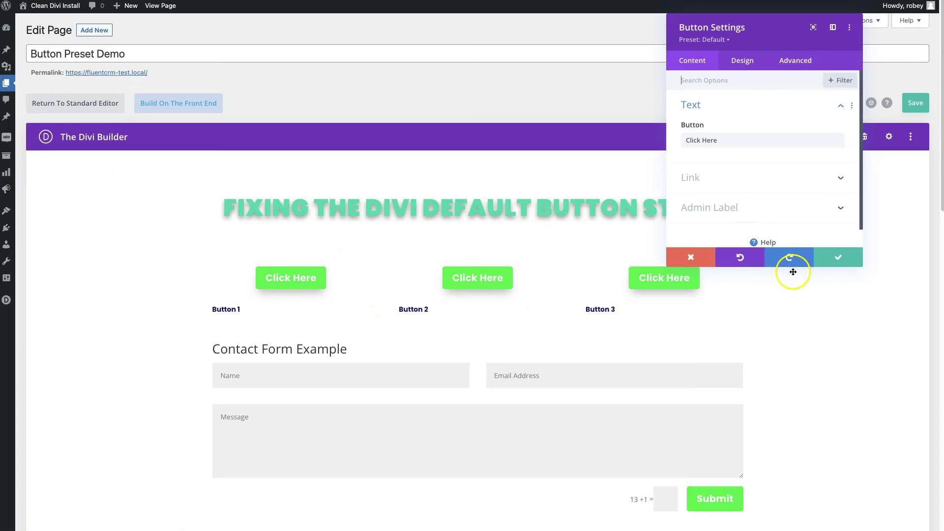
pyautogui.click(833, 258)
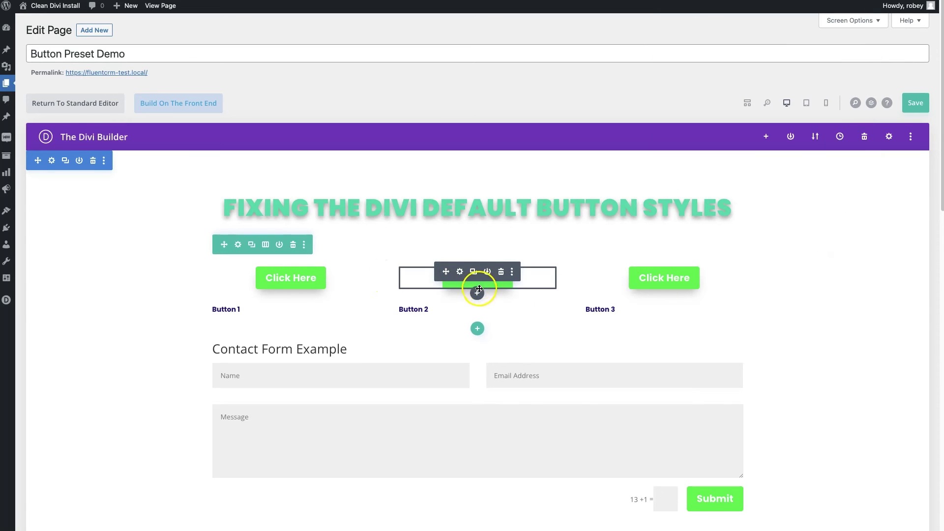
# Insert a test Button module below the Button 2 module using the default preset, and delete it again
pyautogui.click(477, 291)
pyautogui.write('button')
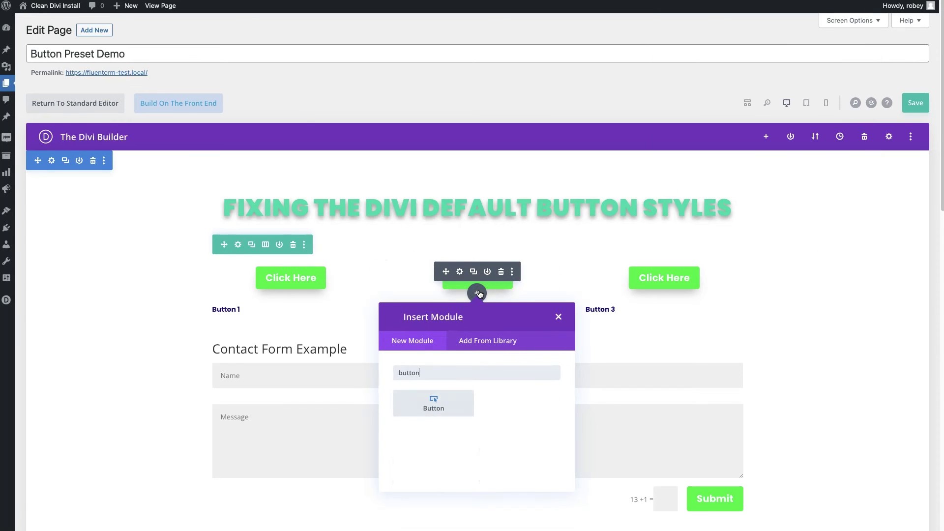
pyautogui.click(429, 409)
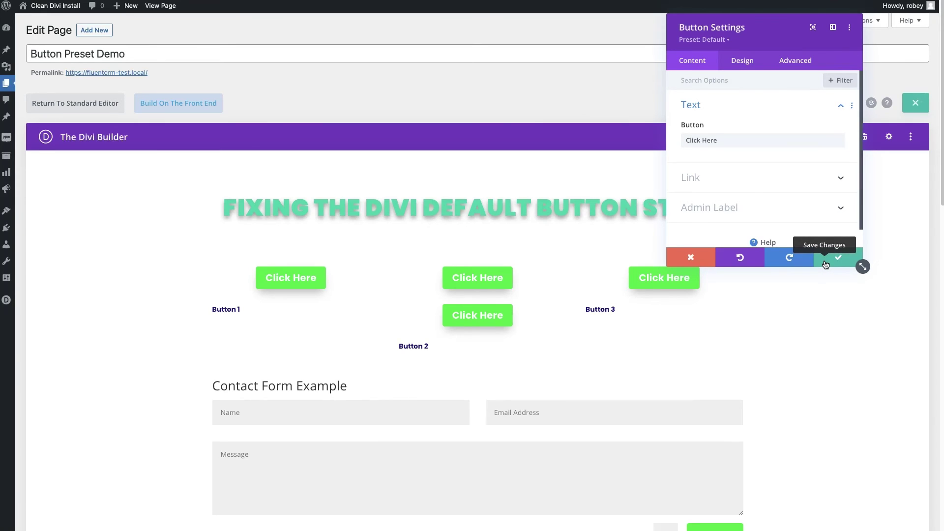
pyautogui.click(825, 263)
pyautogui.click(501, 308)
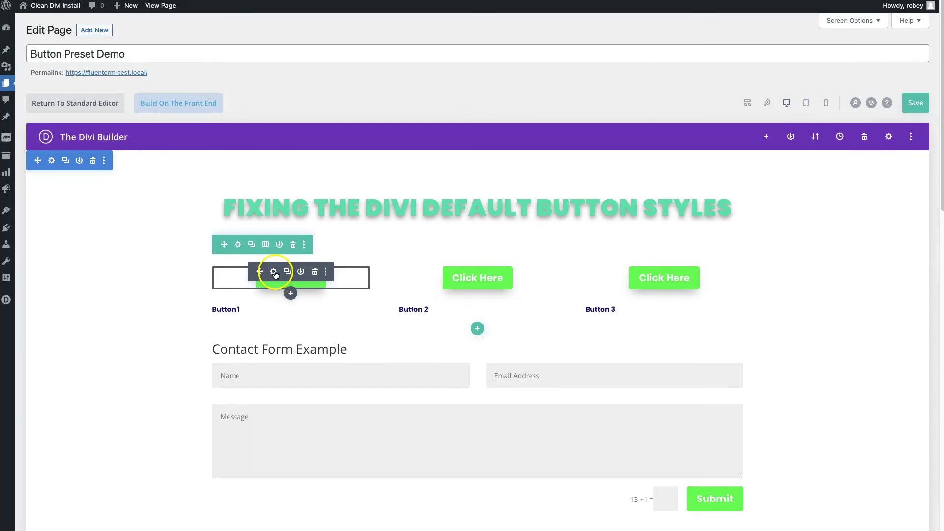
# Create a new button preset named Product Button from the Button 1 module, without assigning it as default
pyautogui.click(274, 272)
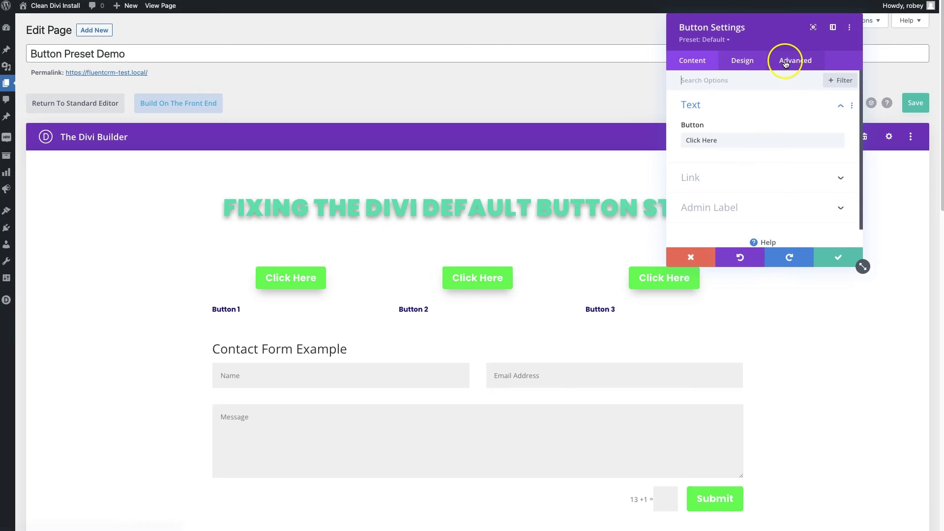
pyautogui.click(714, 39)
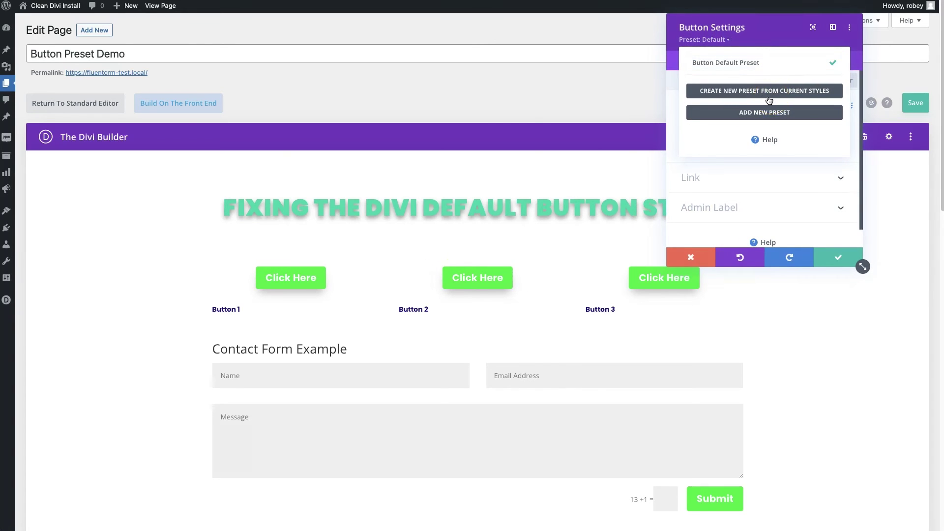
pyautogui.click(800, 98)
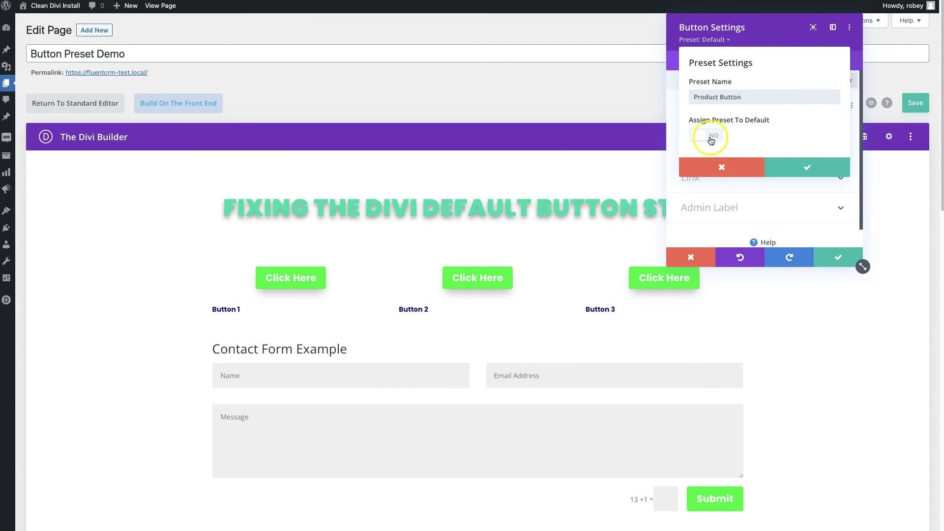
pyautogui.click(804, 167)
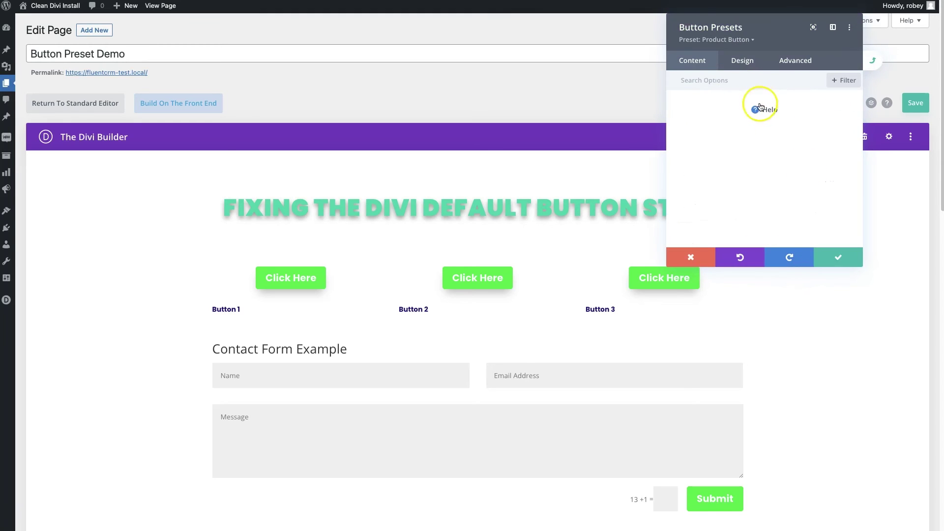
# Enable custom button styles in the Product Button preset's design settings
pyautogui.click(747, 60)
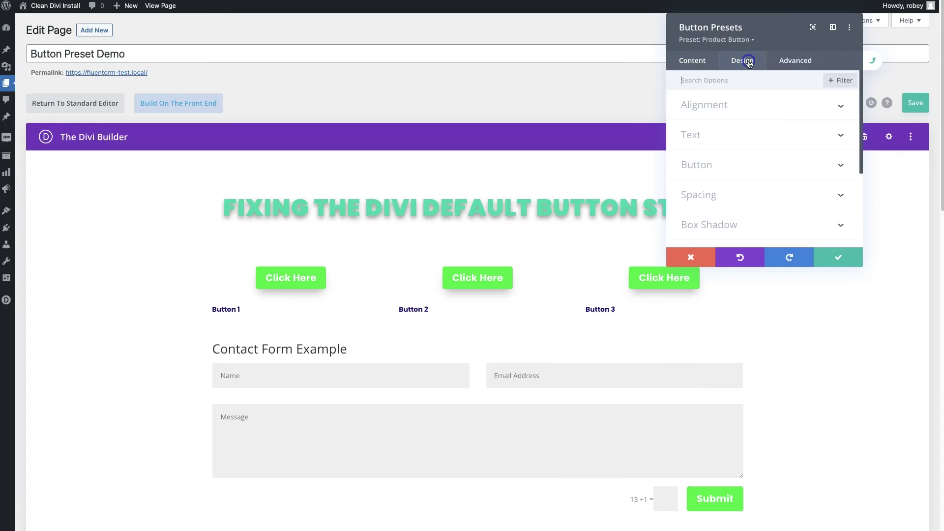
pyautogui.click(708, 135)
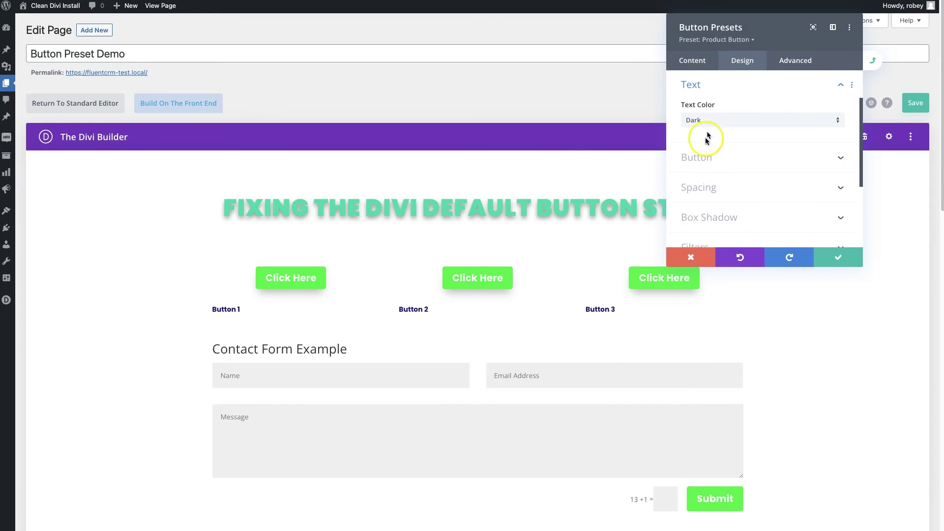
pyautogui.click(702, 155)
pyautogui.click(704, 130)
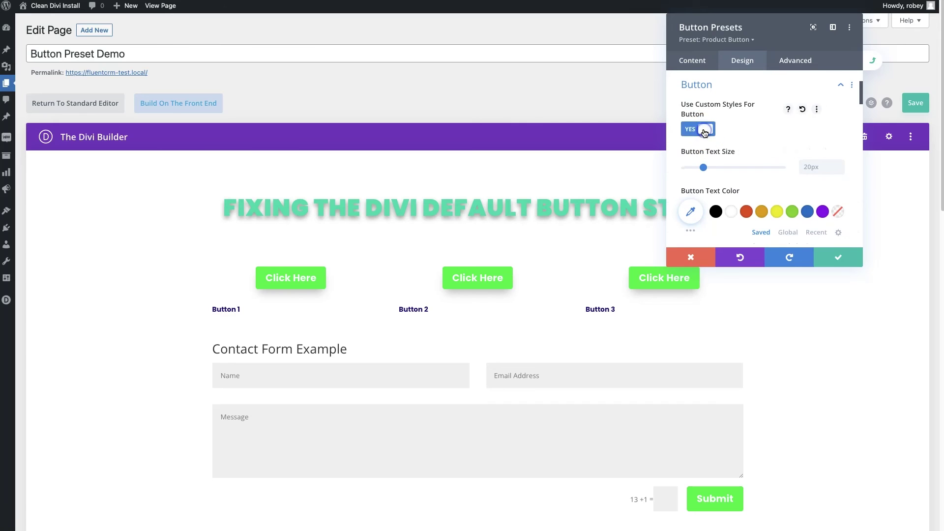
# Give the Product Button preset a blue-to-teal gradient background and set its button font weight to Ultra Bold
pyautogui.scroll(-3, 713, 211)
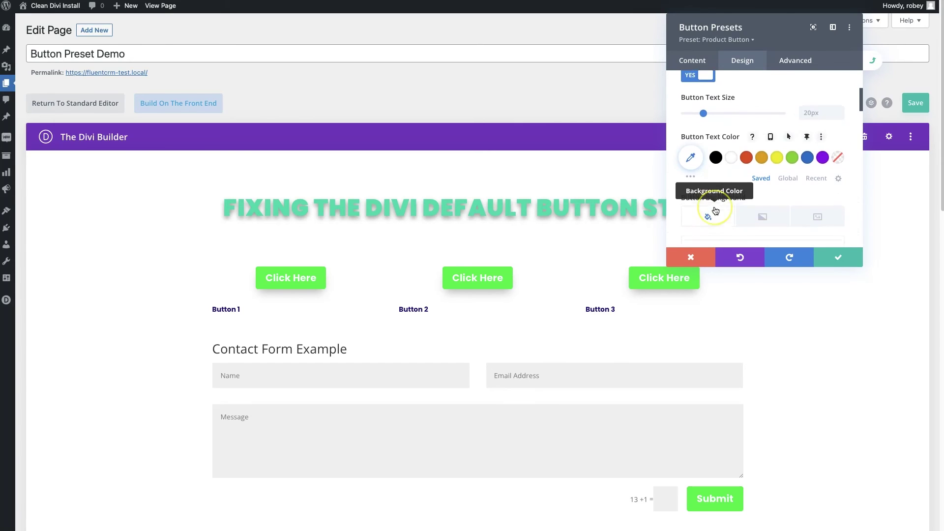
pyautogui.scroll(-4, 737, 207)
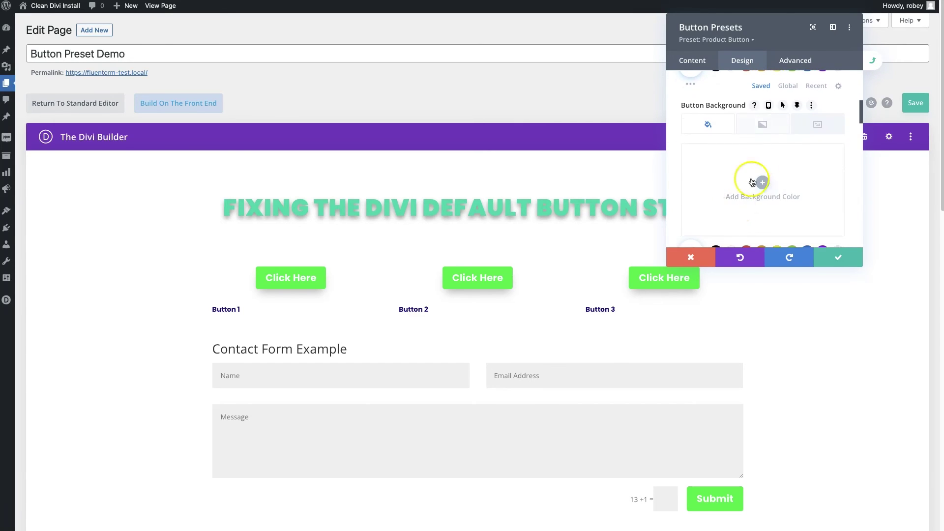
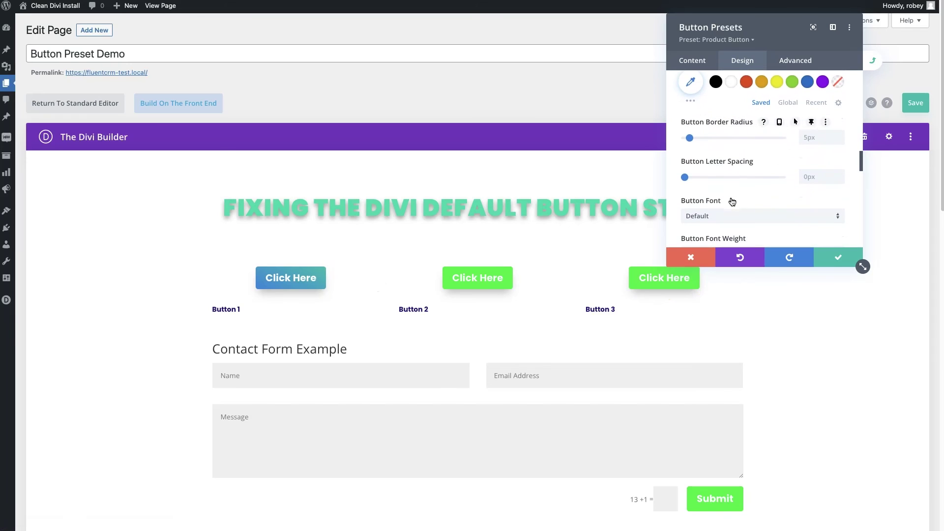
pyautogui.scroll(-3, 709, 194)
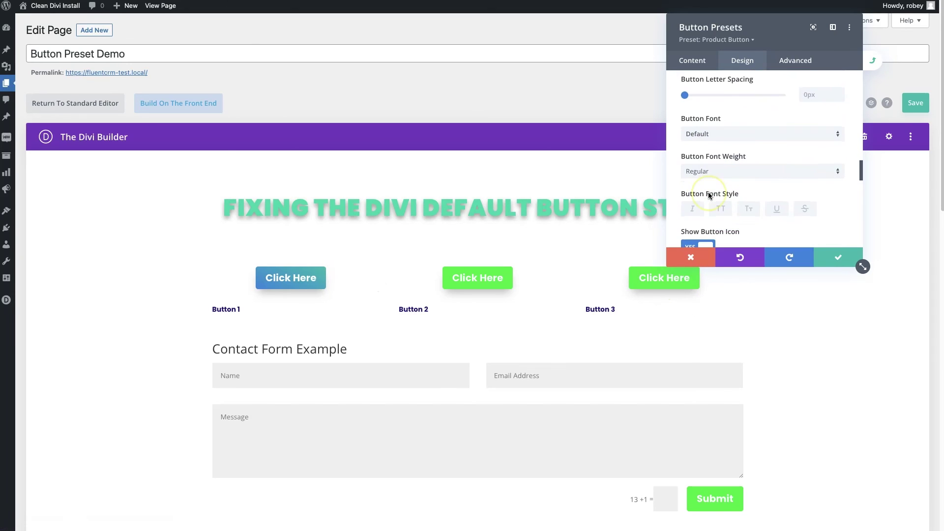
pyautogui.scroll(-2, 710, 195)
pyautogui.click(719, 123)
pyautogui.click(718, 192)
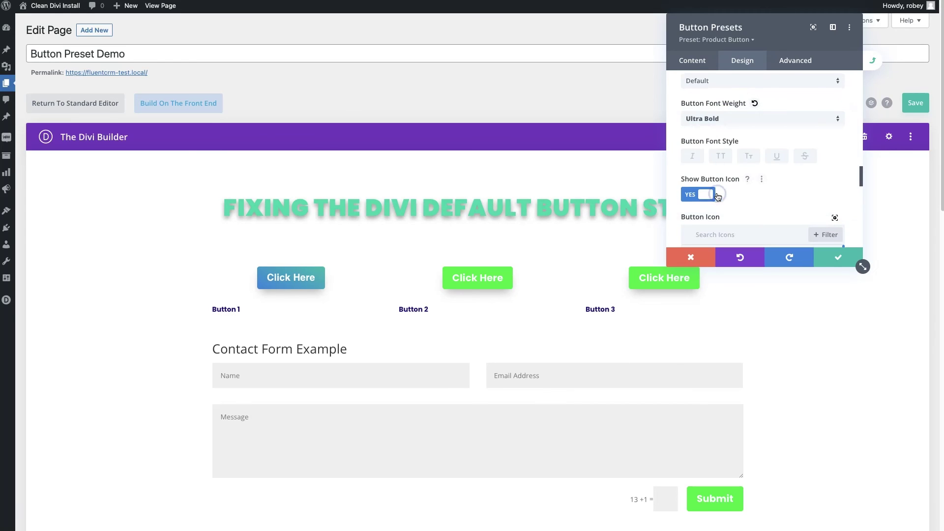
# Search the button icons for "produc" and choose the solid shopping bag as the preset's button icon
pyautogui.scroll(-3, 765, 134)
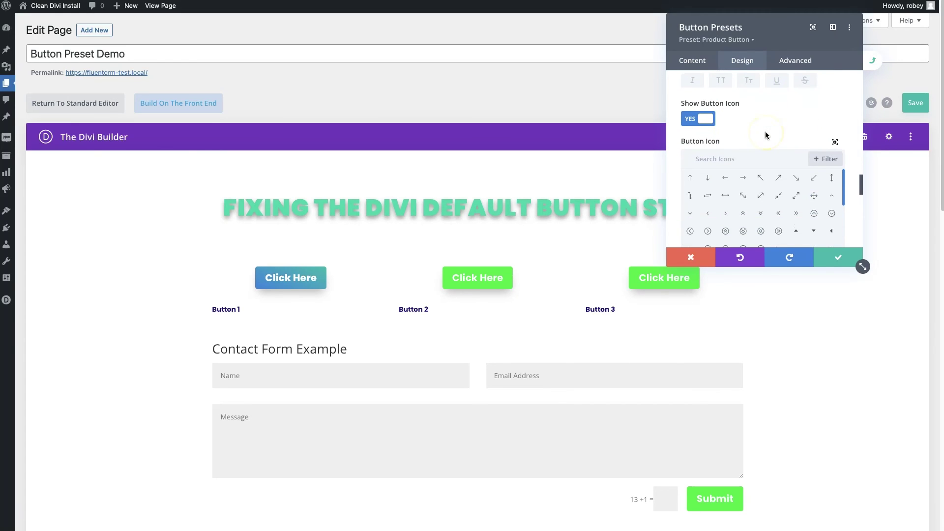
pyautogui.scroll(-2, 765, 134)
pyautogui.scroll(-5, 779, 177)
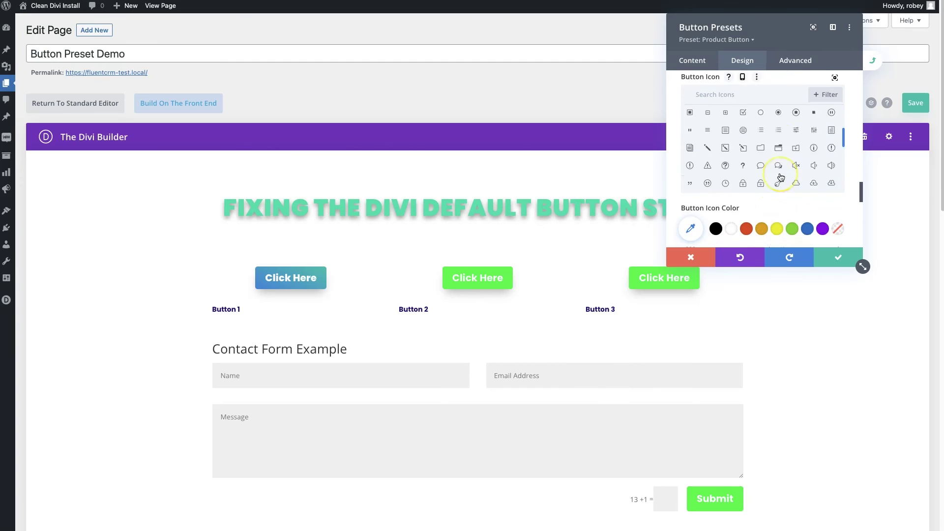
pyautogui.click(745, 98)
pyautogui.write('prou')
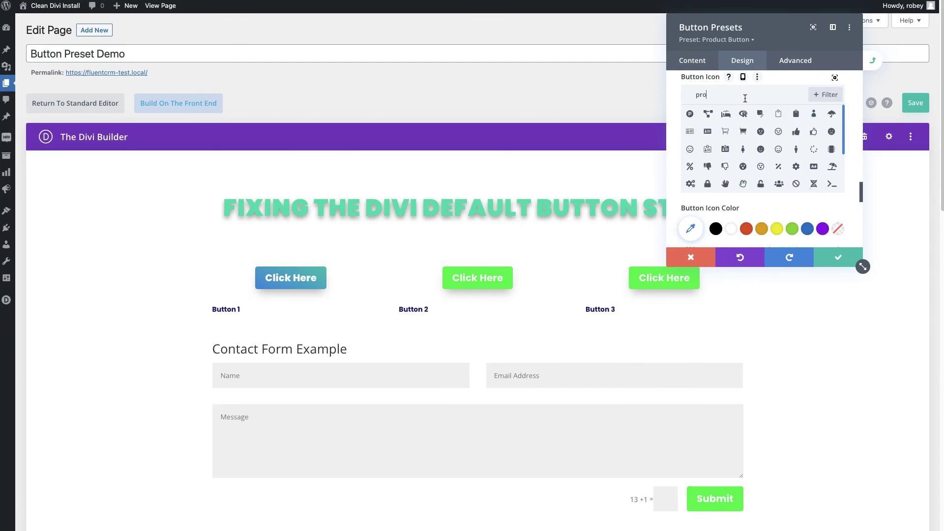
pyautogui.press('BackSpace')
pyautogui.press('BackSpace')
pyautogui.press('BackSpace')
pyautogui.press('BackSpace')
pyautogui.write('produc')
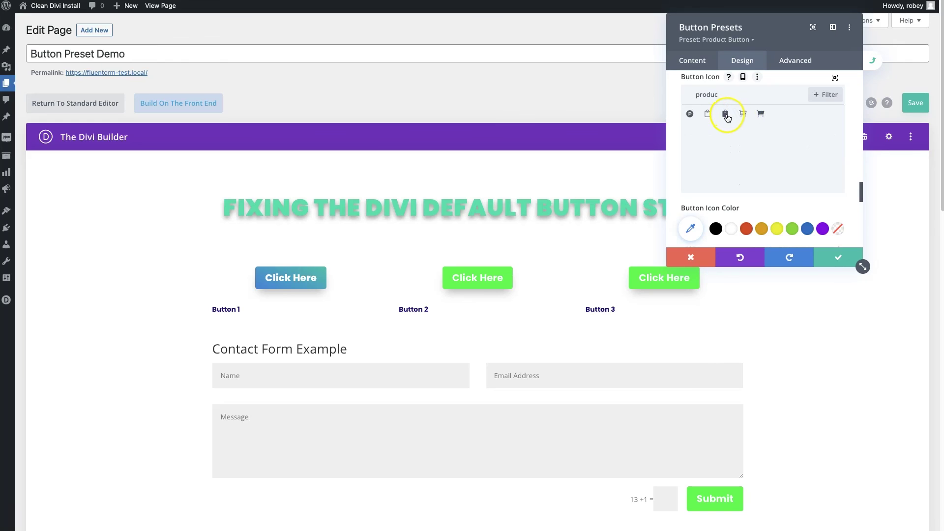
pyautogui.click(725, 115)
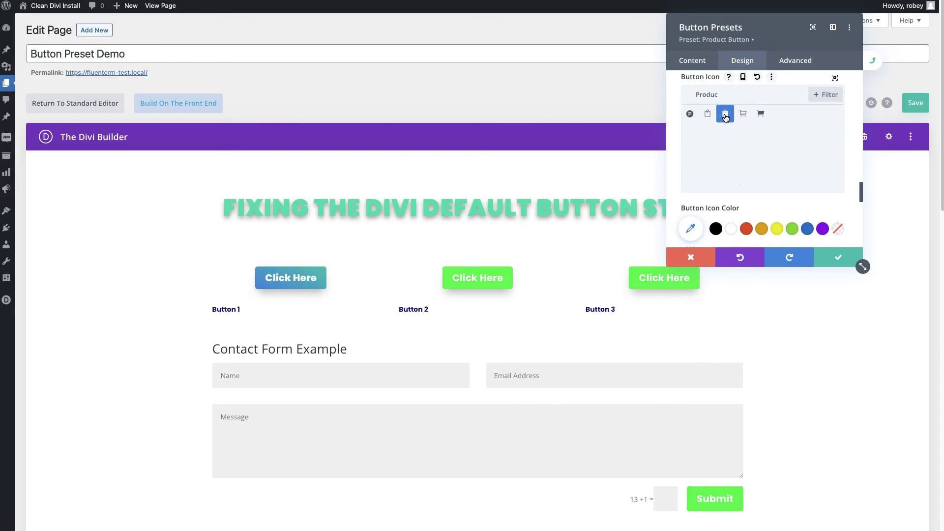
# Link the preset's top and bottom padding in the spacing settings and set both to 15px
pyautogui.scroll(-3, 816, 103)
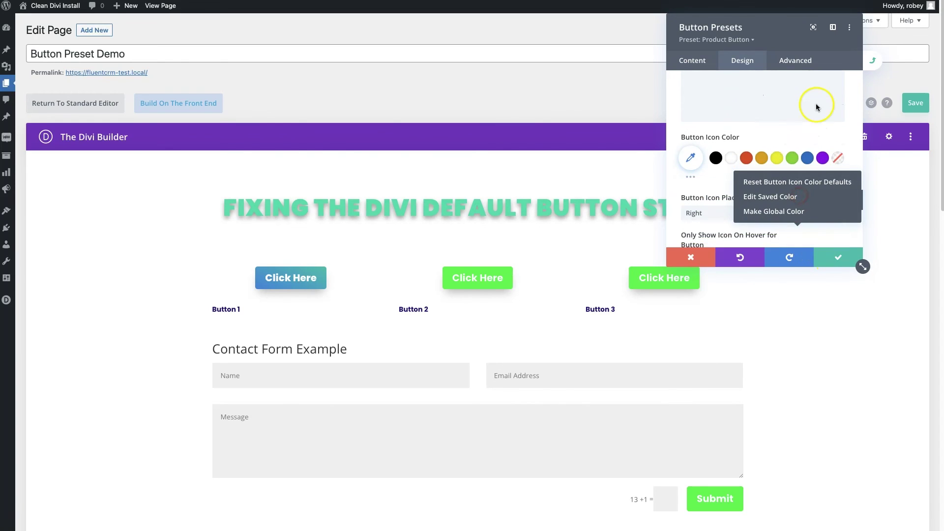
pyautogui.click(670, 193)
pyautogui.scroll(-5, 725, 195)
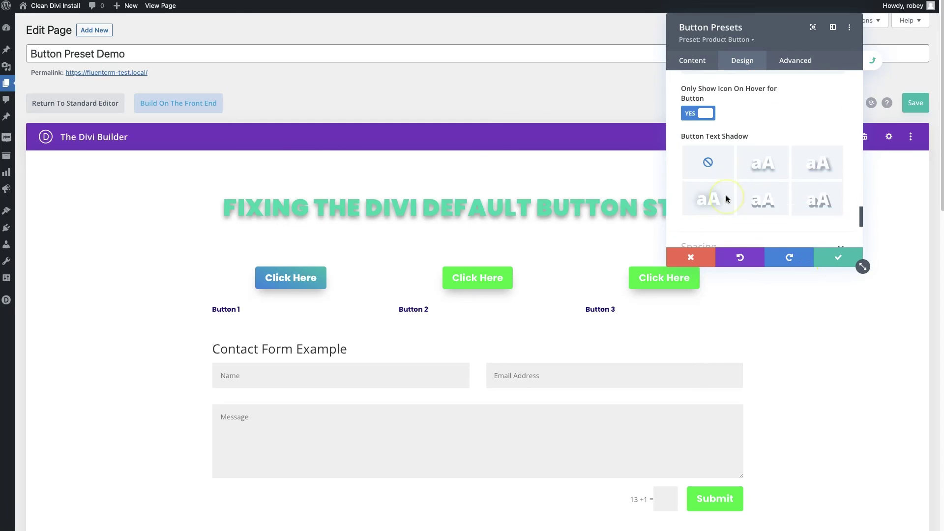
pyautogui.scroll(15, 726, 197)
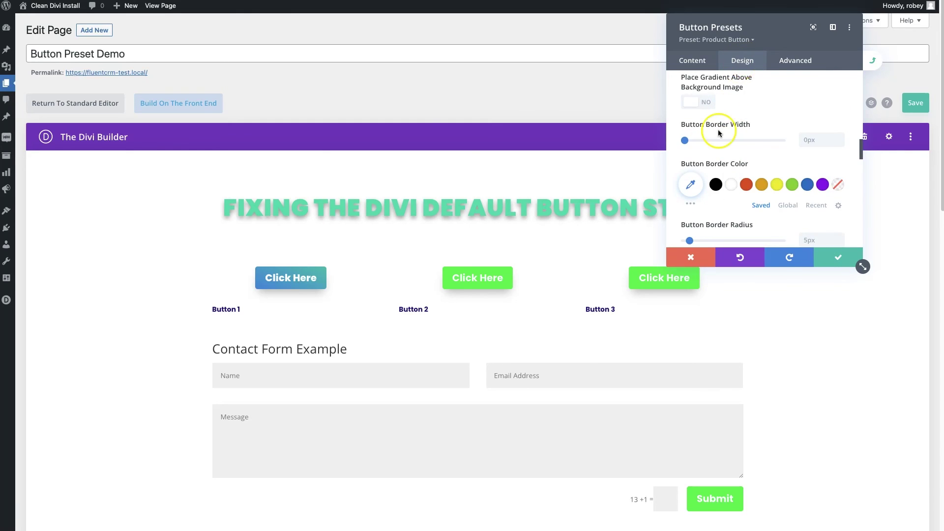
pyautogui.scroll(5, 717, 128)
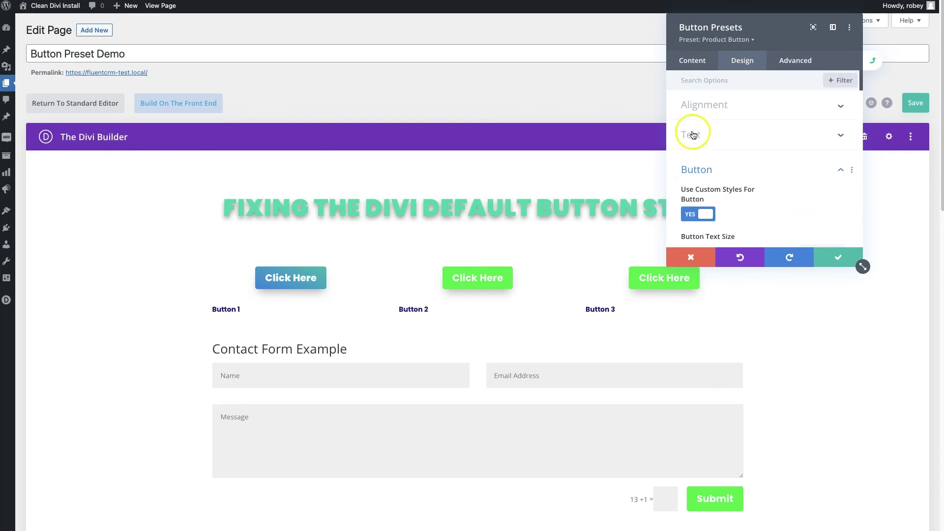
pyautogui.scroll(-10, 707, 121)
pyautogui.scroll(-15, 708, 121)
pyautogui.scroll(2, 708, 122)
pyautogui.scroll(-2, 708, 121)
pyautogui.scroll(5, 706, 120)
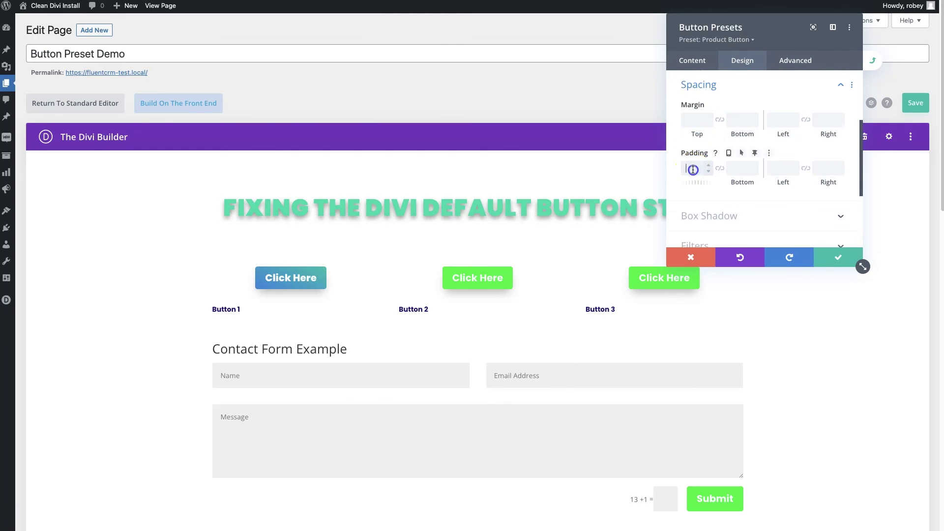
pyautogui.click(724, 169)
pyautogui.write('5px')
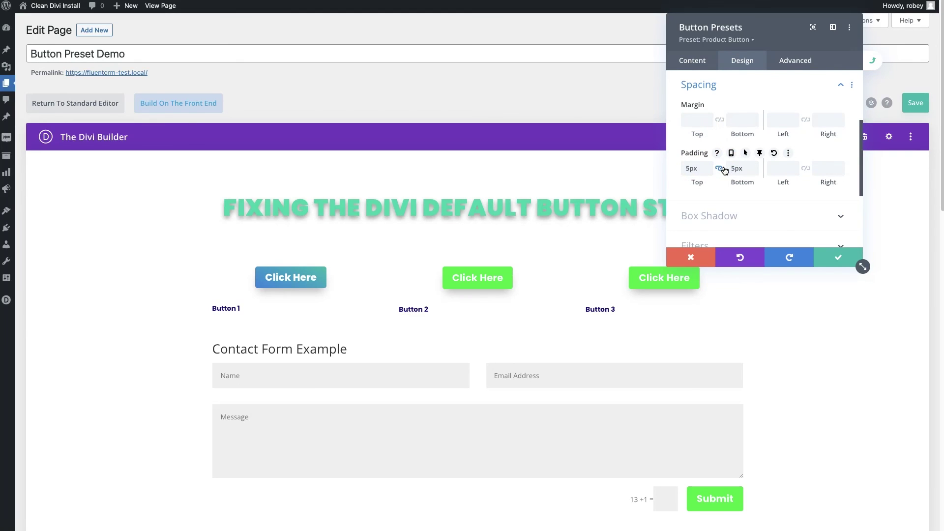
pyautogui.click(685, 168)
pyautogui.write('1')
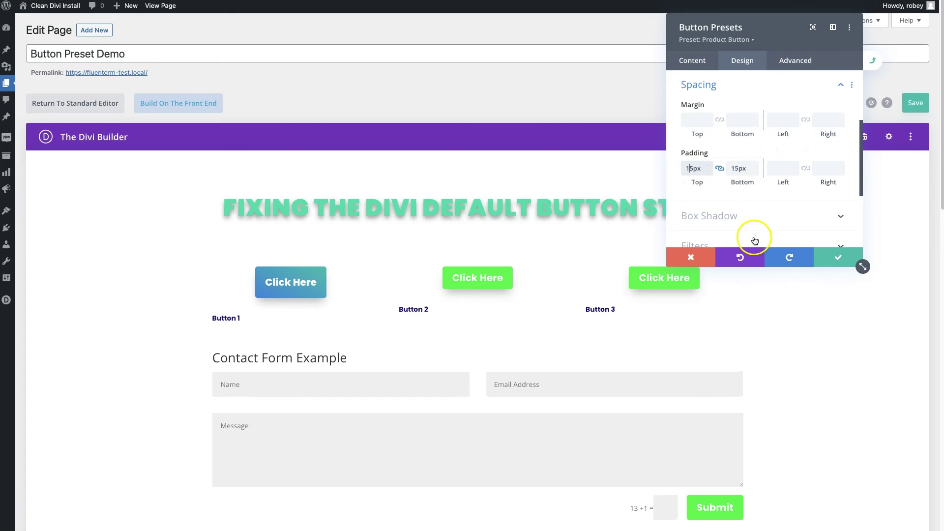
# Save the Product Button preset, accept the site-wide change, and save and close the Button 1 module settings
pyautogui.click(843, 256)
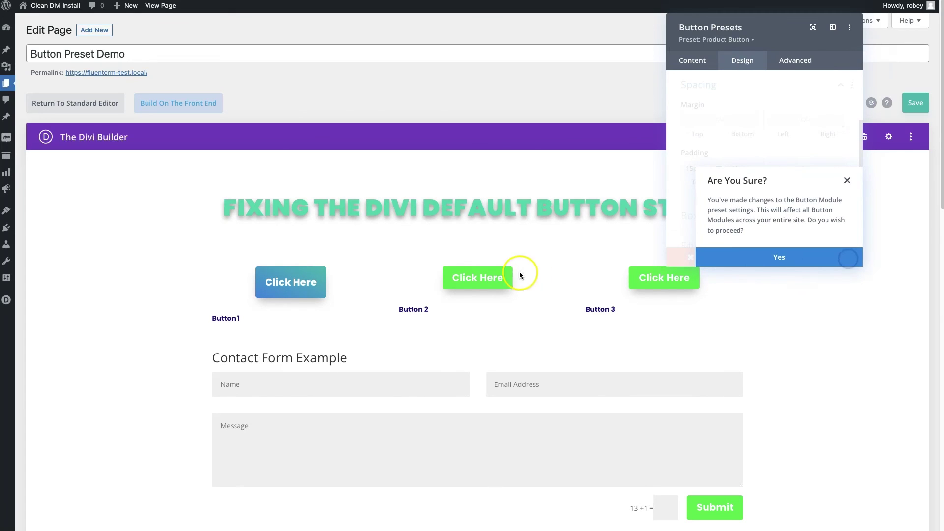
pyautogui.click(762, 260)
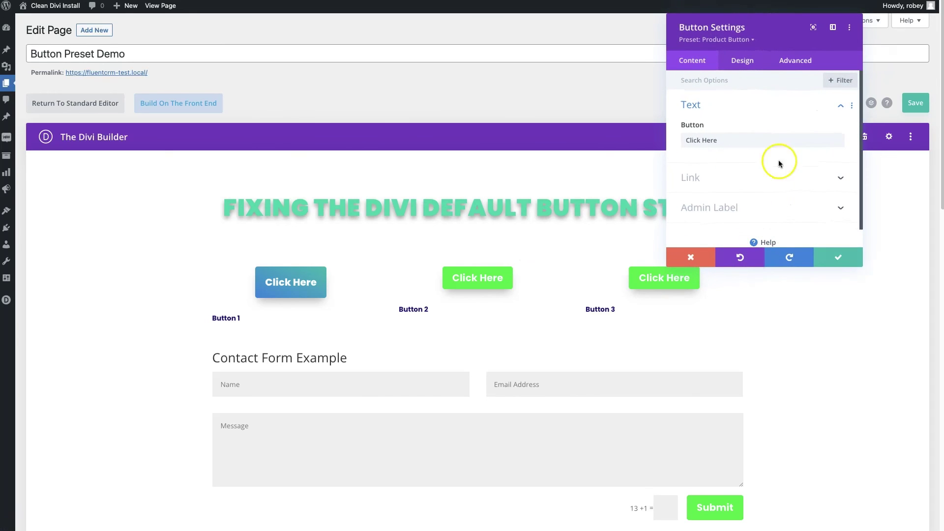
pyautogui.click(840, 258)
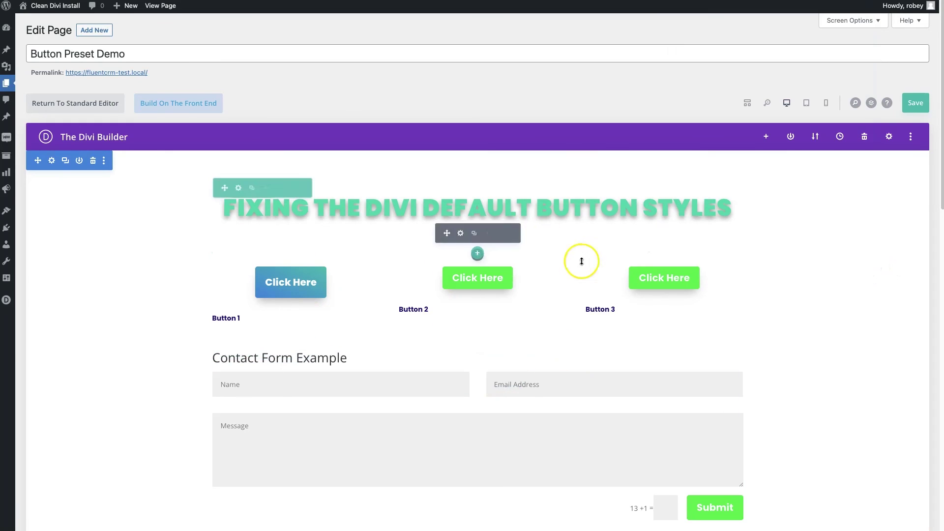
# Insert a new Button module below the existing button in the Button 3 column
pyautogui.click(662, 293)
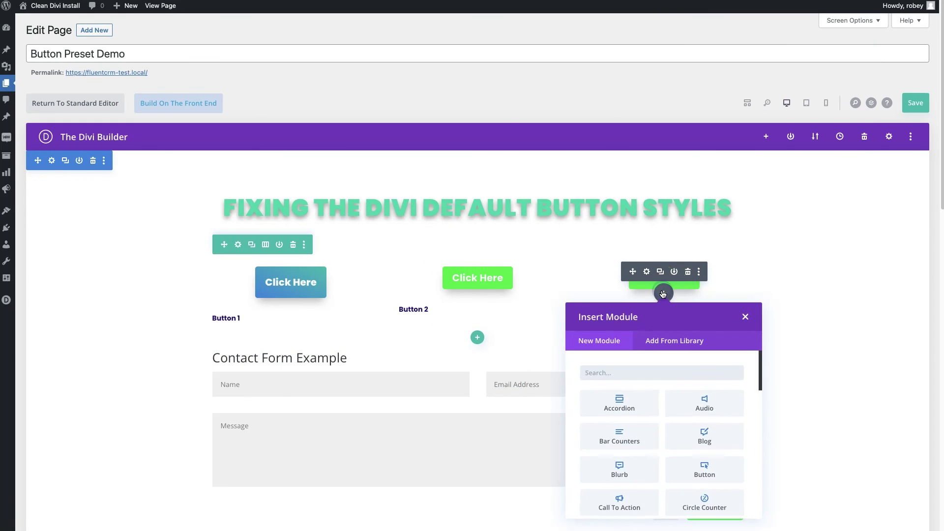
pyautogui.write('button')
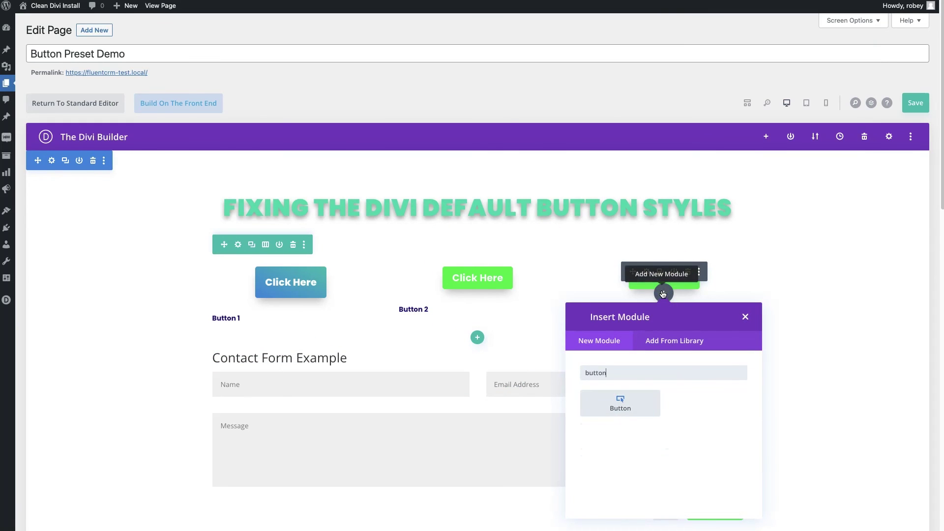
pyautogui.click(619, 402)
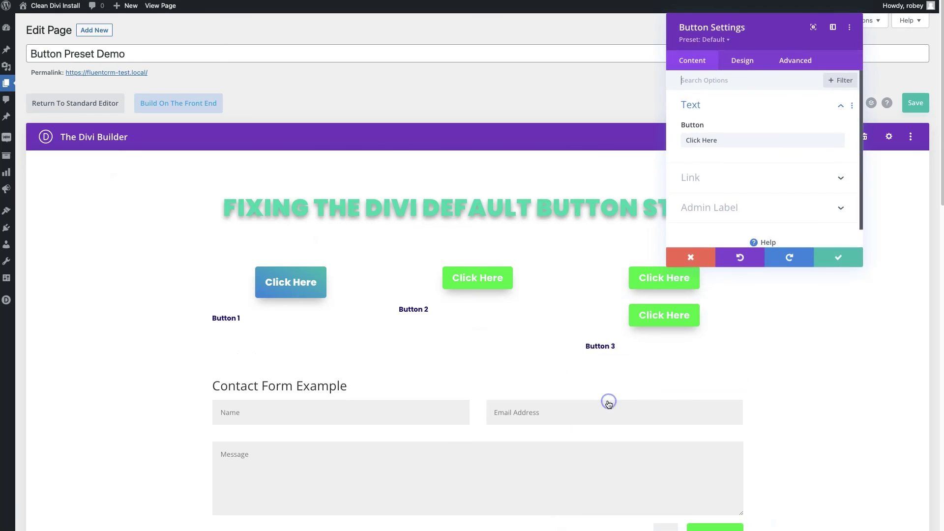
# Assign the Product Button preset to the new Button module and save its settings
pyautogui.click(729, 40)
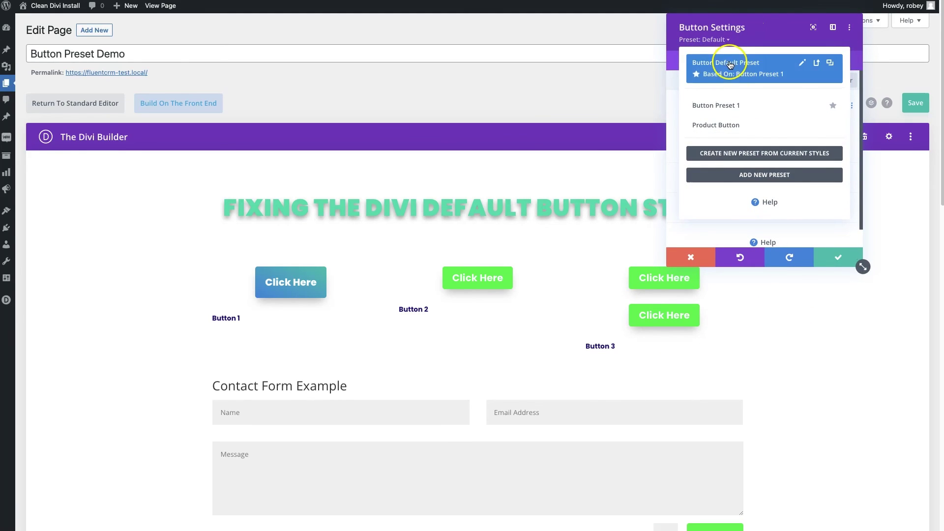
pyautogui.click(725, 183)
pyautogui.moveTo(726, 125)
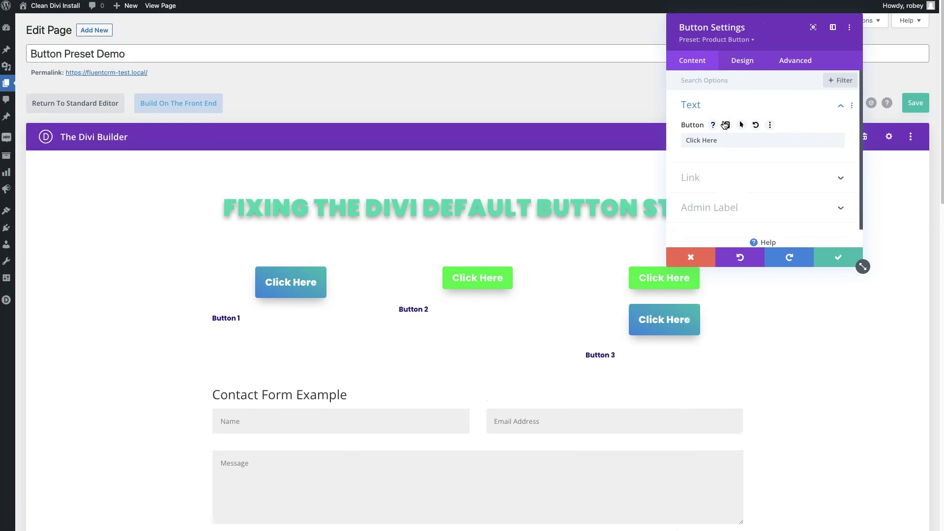
pyautogui.click(837, 257)
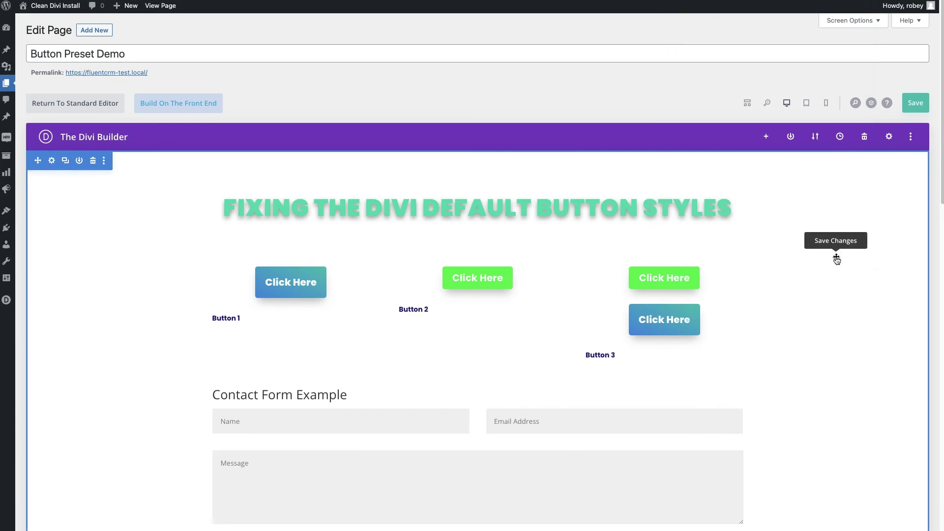